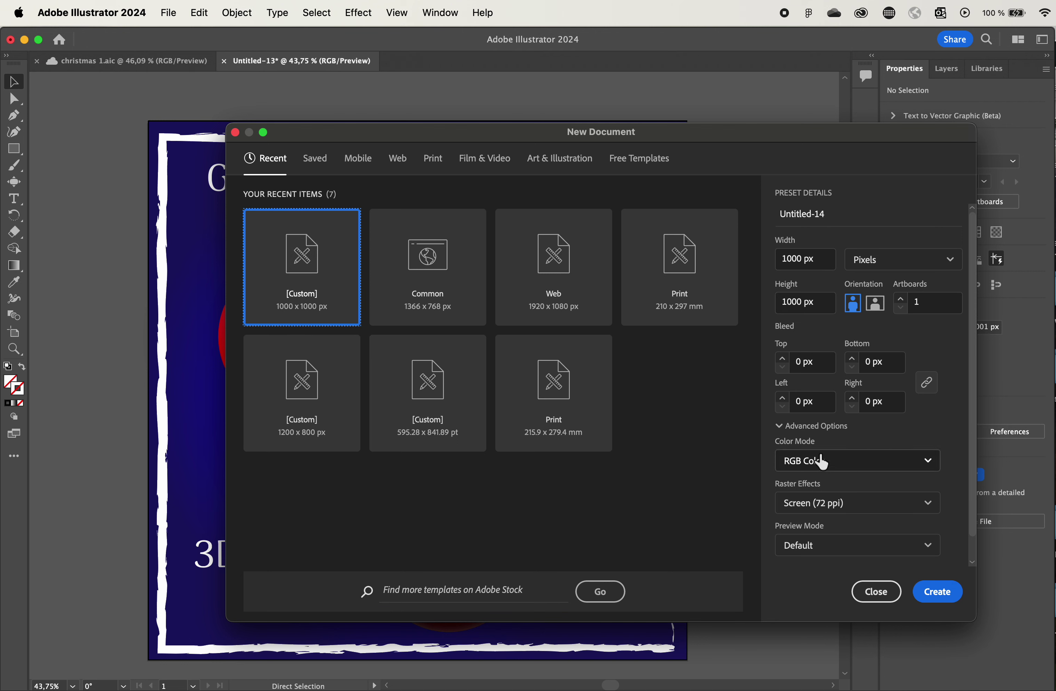
Step: Create a new 1000 x 1000 px RGB document with raster effects set to High (300 ppi)
{"action": "left_click", "coordinate": [925, 504]}
{"action": "left_click", "coordinate": [837, 530]}
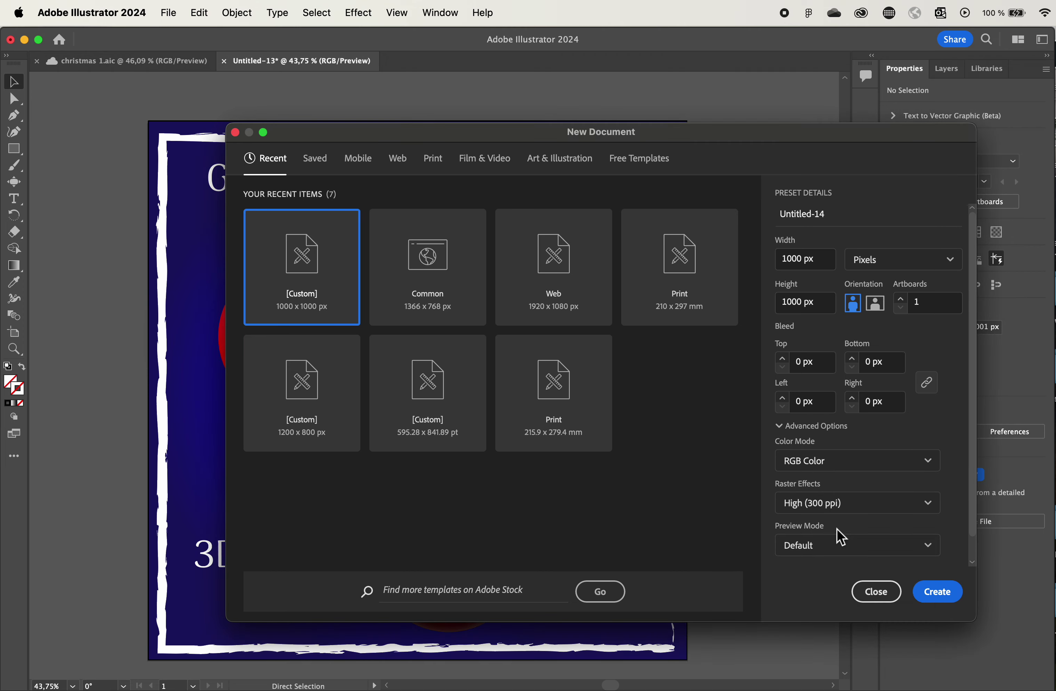
{"action": "left_click", "coordinate": [944, 601]}
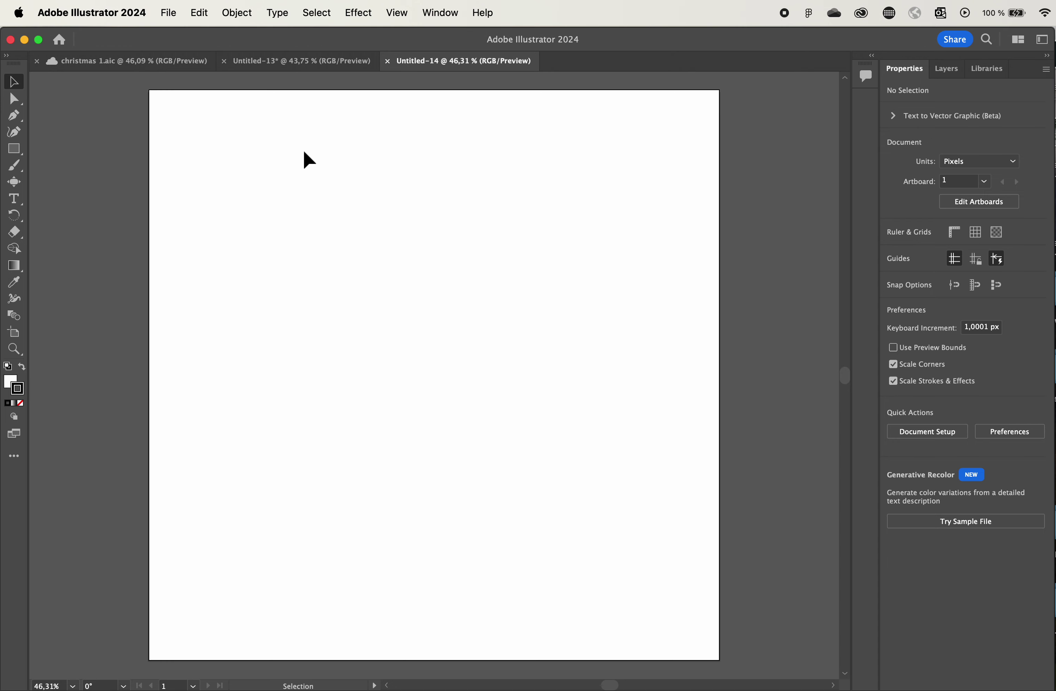
Step: Draw a 1000 x 1000 px rectangle covering the whole artboard and give it a white-to-black linear gradient fill
{"action": "left_click", "coordinate": [16, 150]}
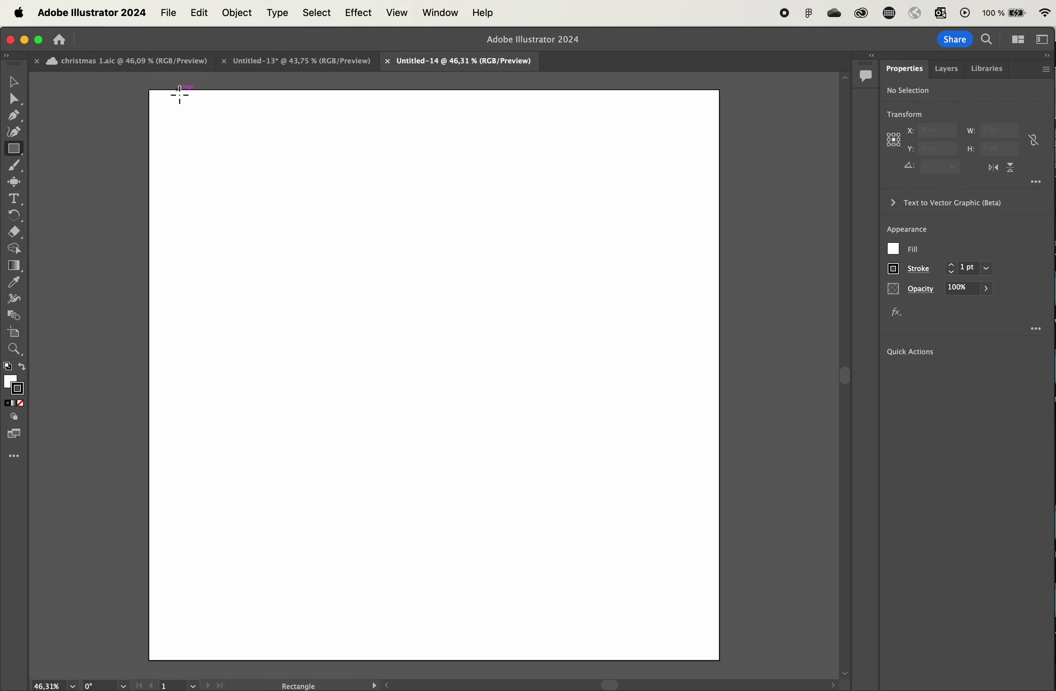
{"action": "left_click_drag", "start_coordinate": [152, 94], "coordinate": [724, 666]}
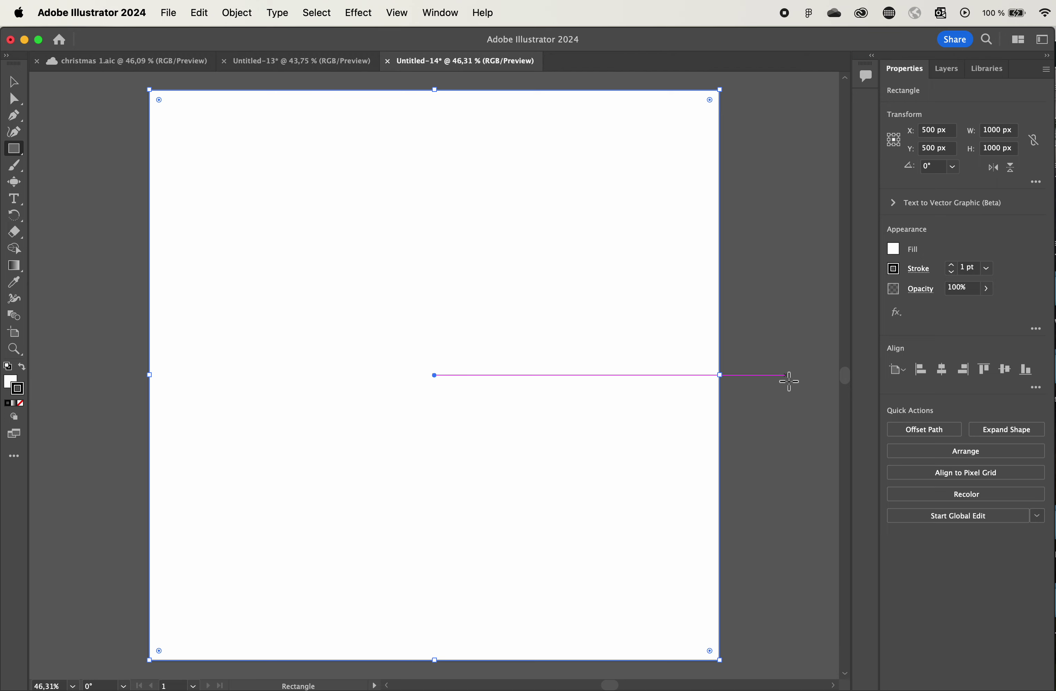
{"action": "left_click", "coordinate": [12, 385]}
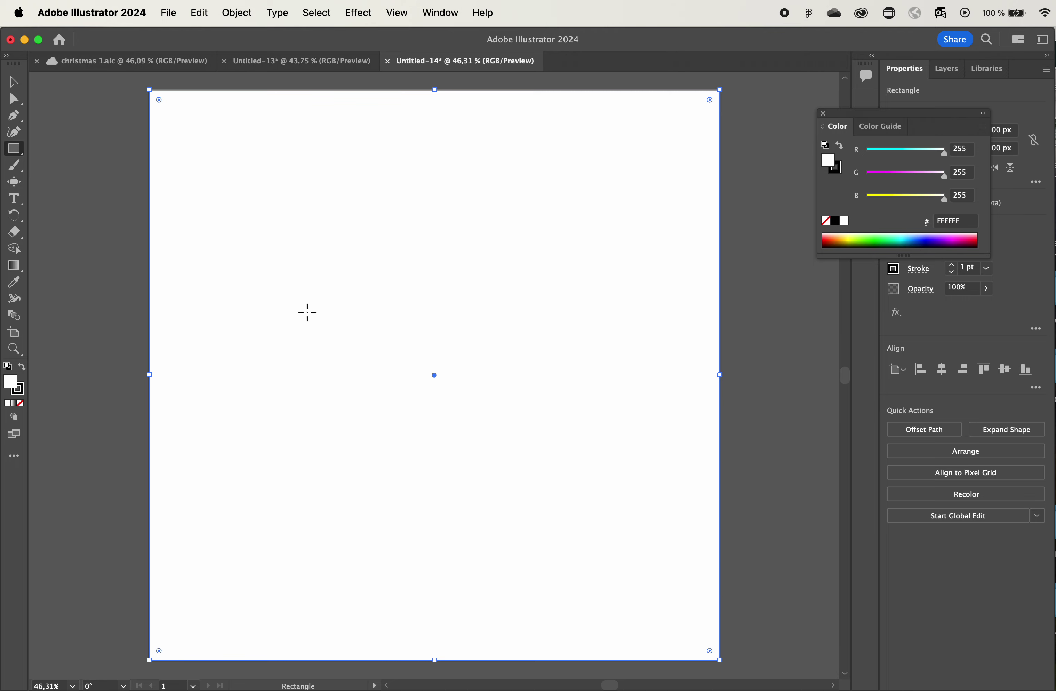
{"action": "left_click_drag", "start_coordinate": [849, 120], "coordinate": [768, 88]}
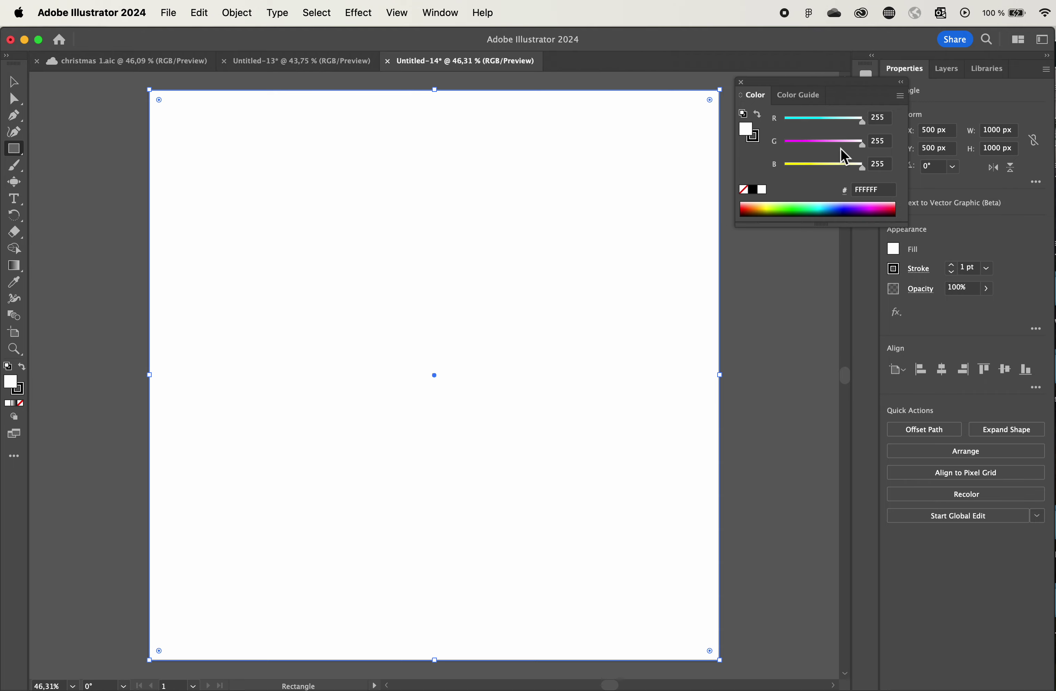
{"action": "mouse_move", "coordinate": [859, 146]}
{"action": "left_mouse_down"}
{"action": "mouse_move", "coordinate": [793, 145]}
{"action": "mouse_move", "coordinate": [873, 145]}
{"action": "left_mouse_up"}
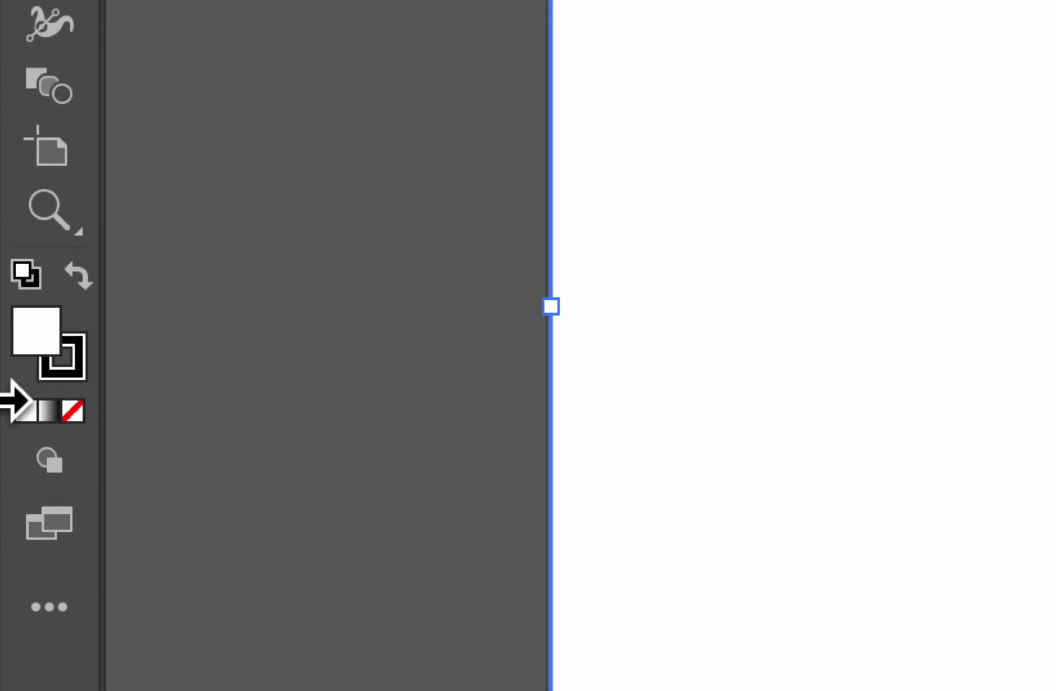
{"action": "left_click", "coordinate": [49, 415]}
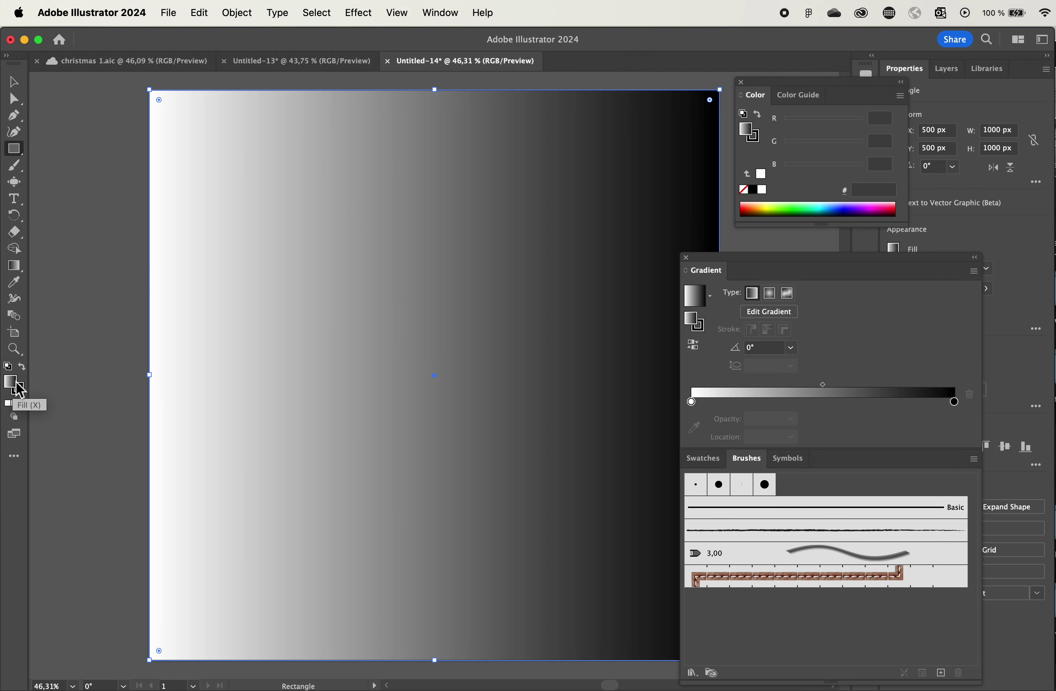
{"action": "mouse_move", "coordinate": [836, 268]}
{"action": "left_mouse_down"}
{"action": "mouse_move", "coordinate": [755, 230]}
{"action": "mouse_move", "coordinate": [739, 191]}
{"action": "mouse_move", "coordinate": [790, 96]}
{"action": "left_mouse_up"}
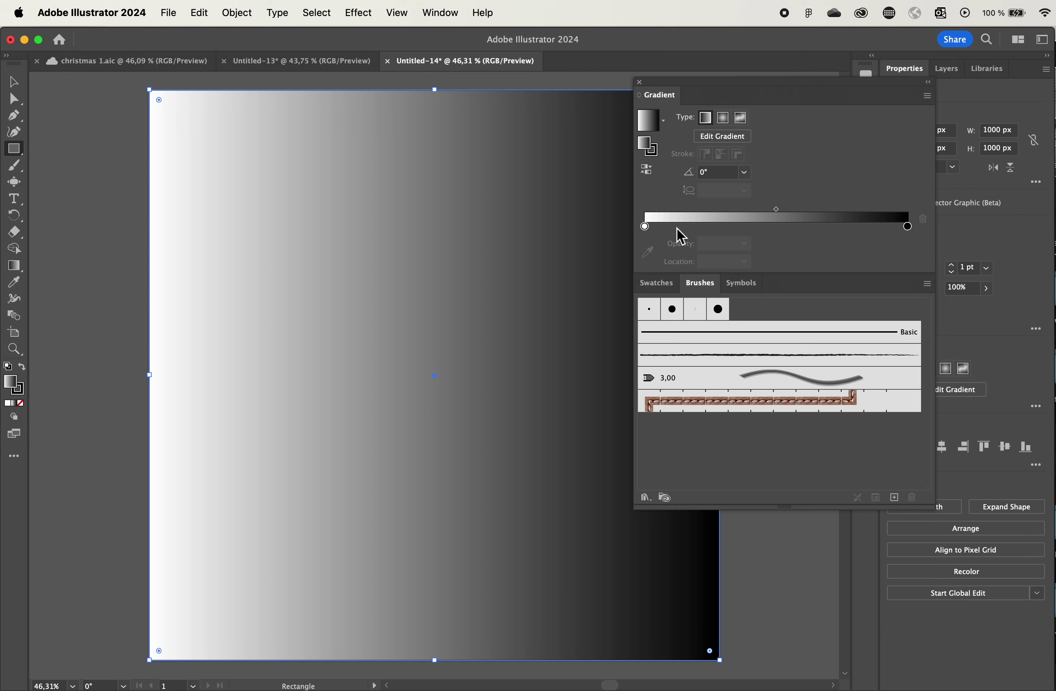
{"action": "left_click", "coordinate": [441, 15]}
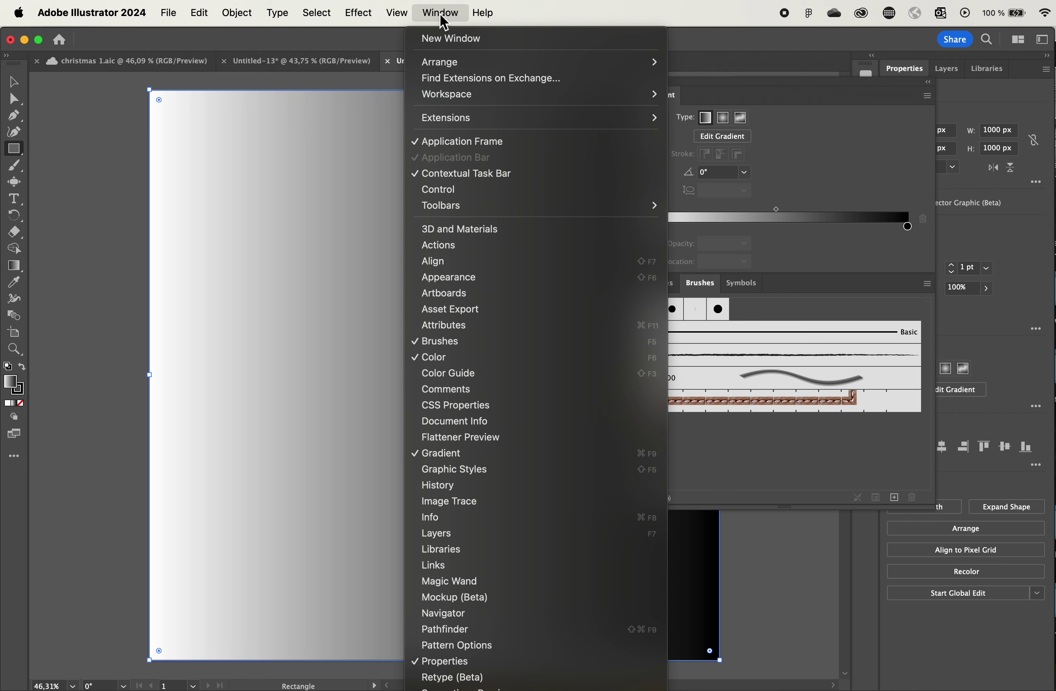
{"action": "left_click", "coordinate": [454, 344]}
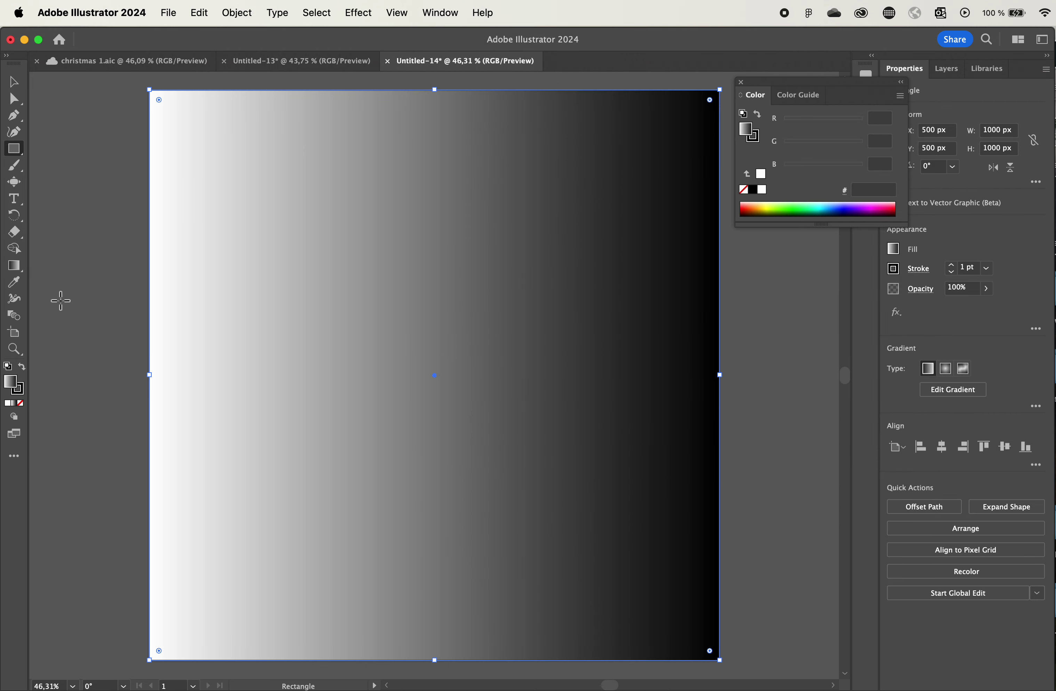
Step: Activate the Gradient tool with its settings open and change the gradient's black end stop to dark blue 000099
{"action": "left_click", "coordinate": [14, 266]}
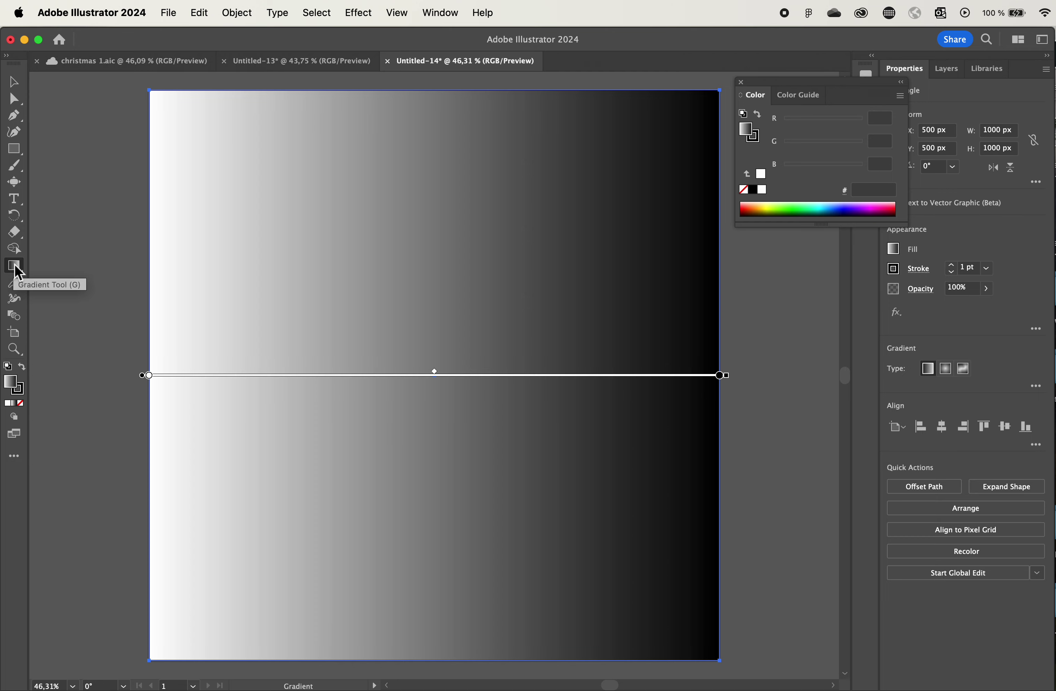
{"action": "double_click", "coordinate": [15, 266]}
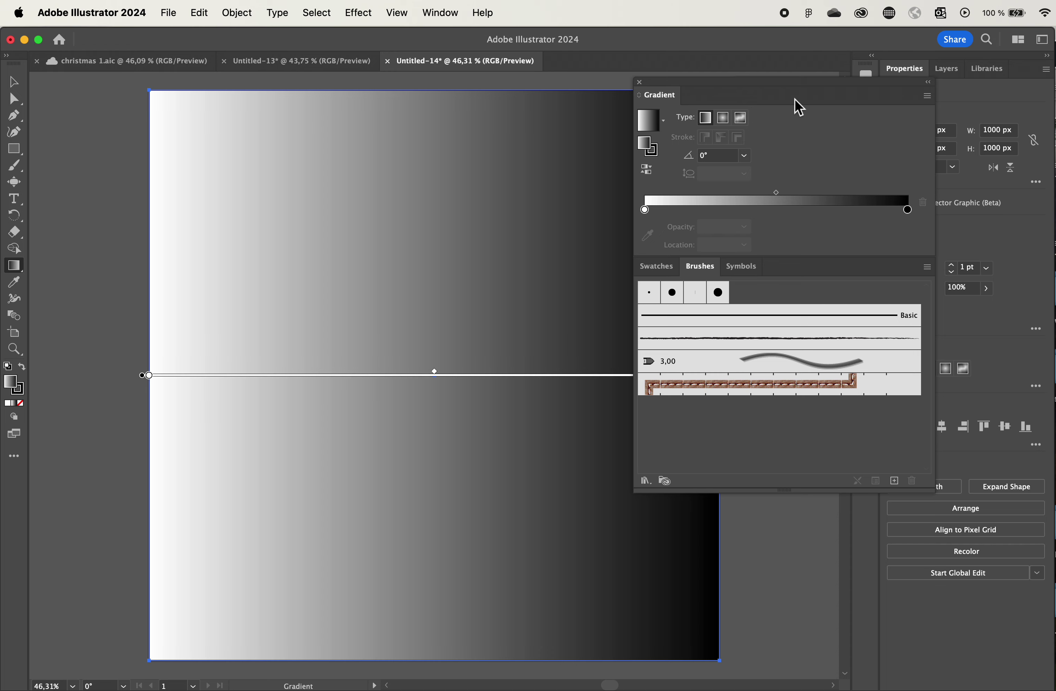
{"action": "left_click", "coordinate": [909, 210]}
{"action": "double_click", "coordinate": [909, 210]}
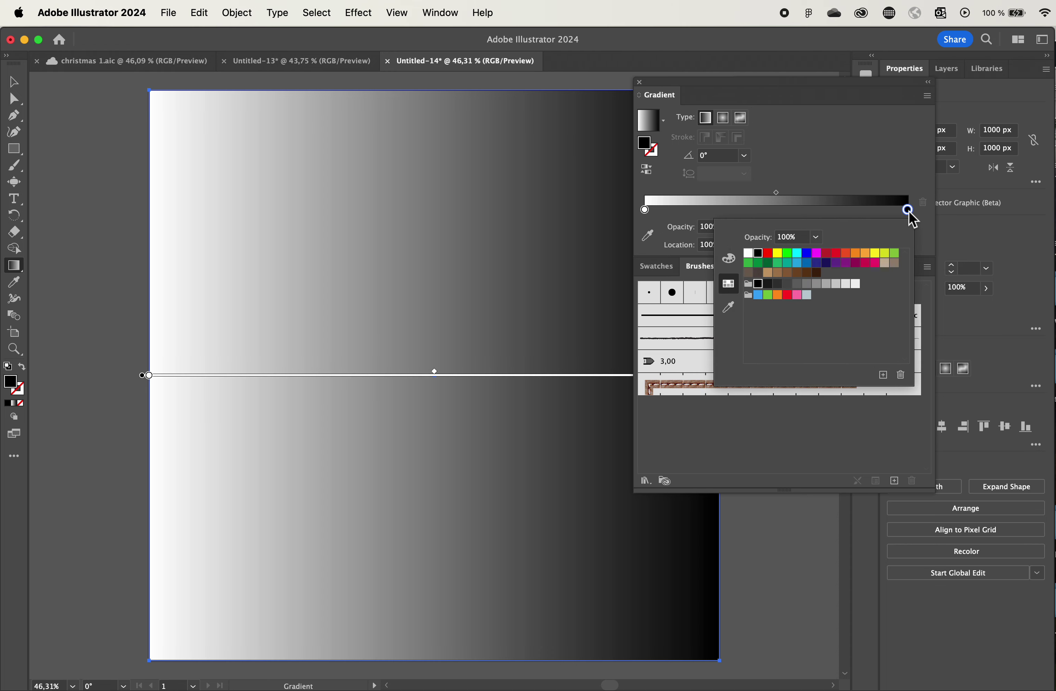
{"action": "left_click", "coordinate": [729, 261]}
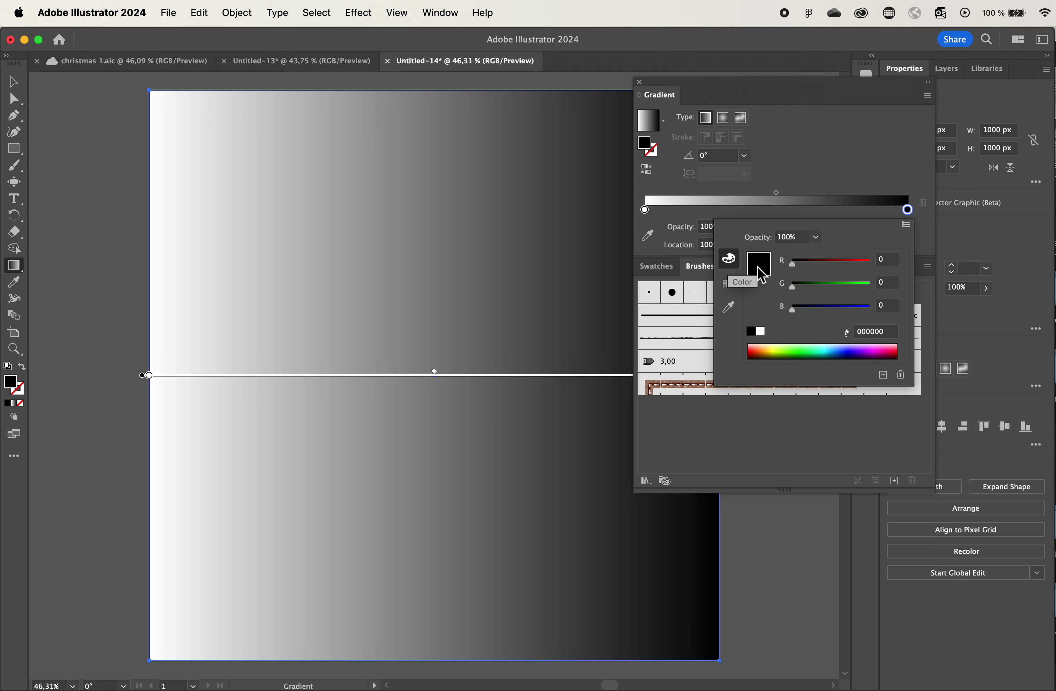
{"action": "left_click_drag", "start_coordinate": [795, 311], "coordinate": [839, 310]}
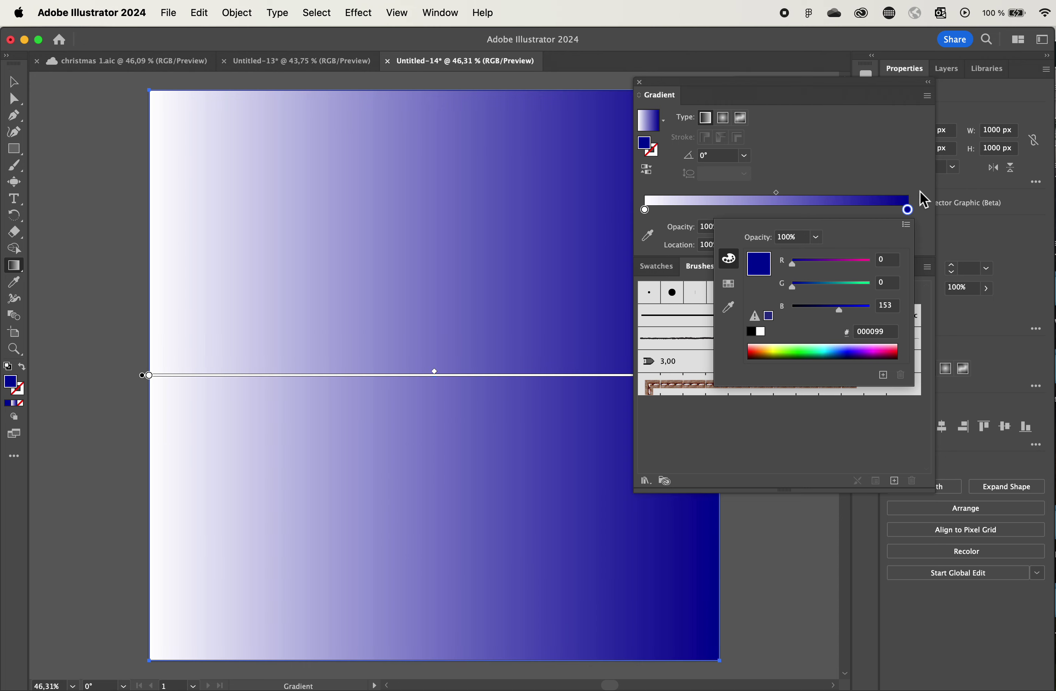
Step: Change the gradient's white start stop to bright blue 0008FF (R 0, G 8, B 255)
{"action": "left_click", "coordinate": [647, 211]}
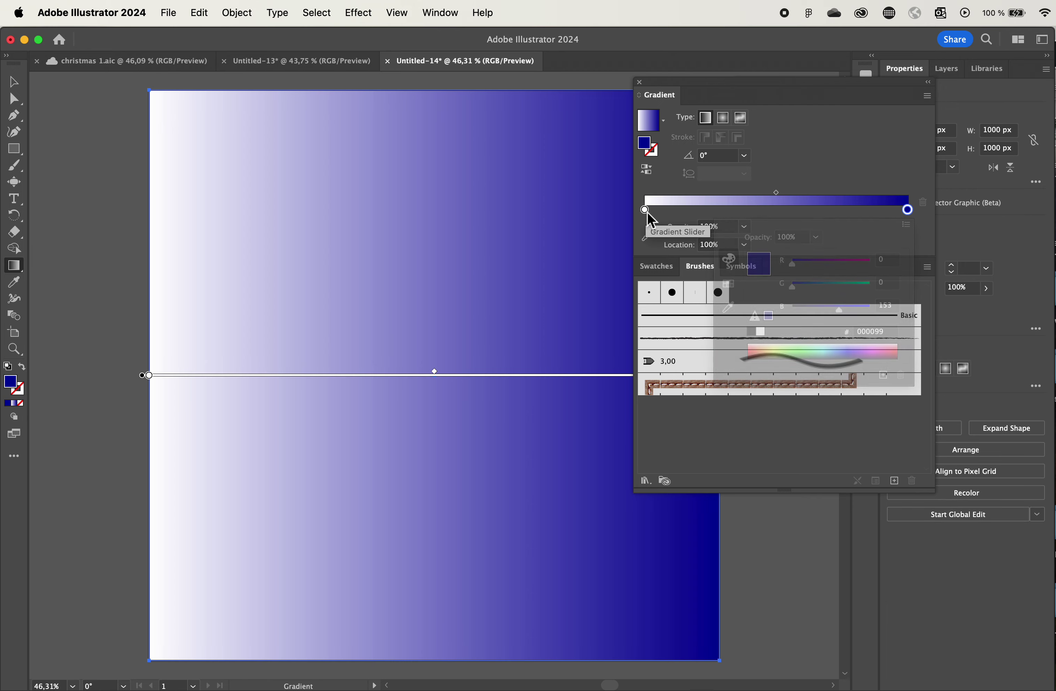
{"action": "double_click", "coordinate": [646, 210]}
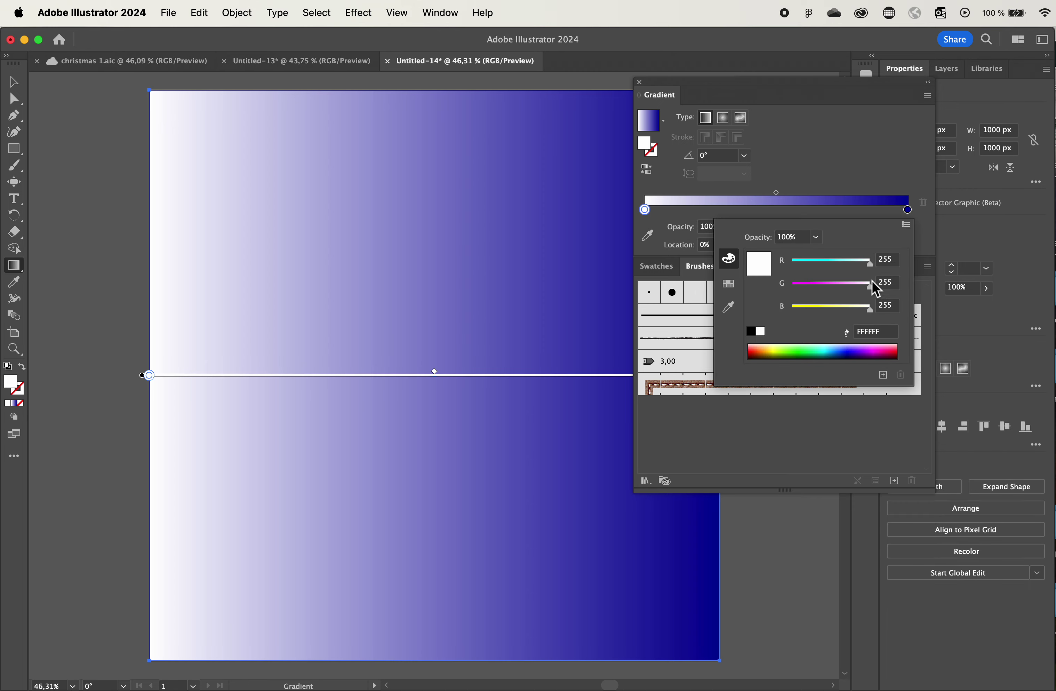
{"action": "left_click_drag", "start_coordinate": [871, 267], "coordinate": [783, 263]}
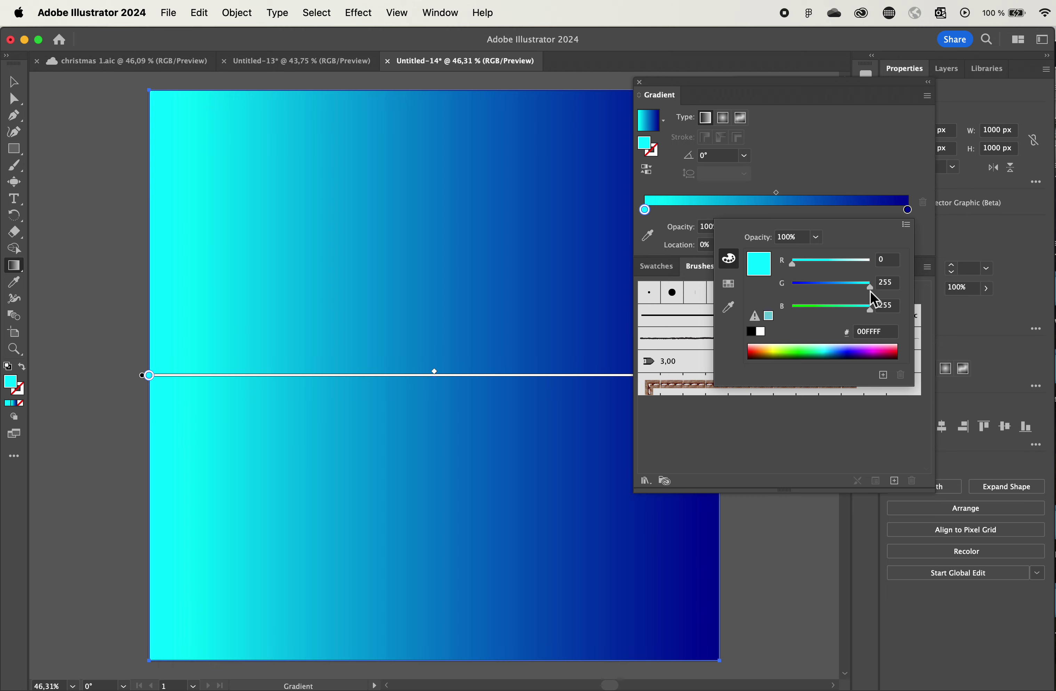
{"action": "left_click_drag", "start_coordinate": [870, 286], "coordinate": [812, 287]}
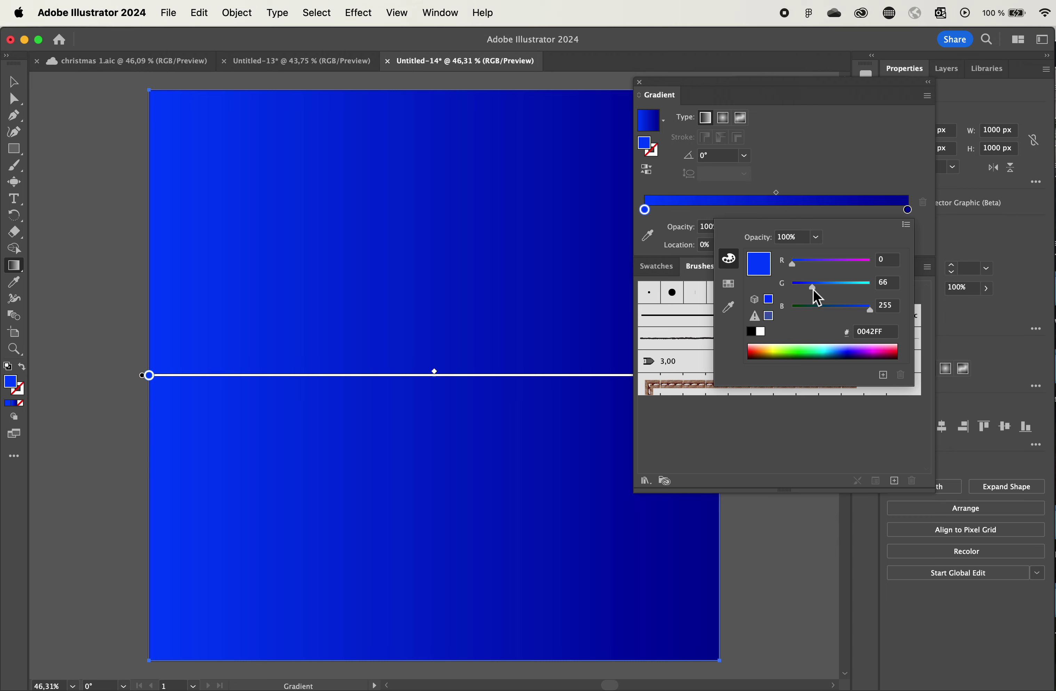
{"action": "left_click_drag", "start_coordinate": [813, 286], "coordinate": [795, 286]}
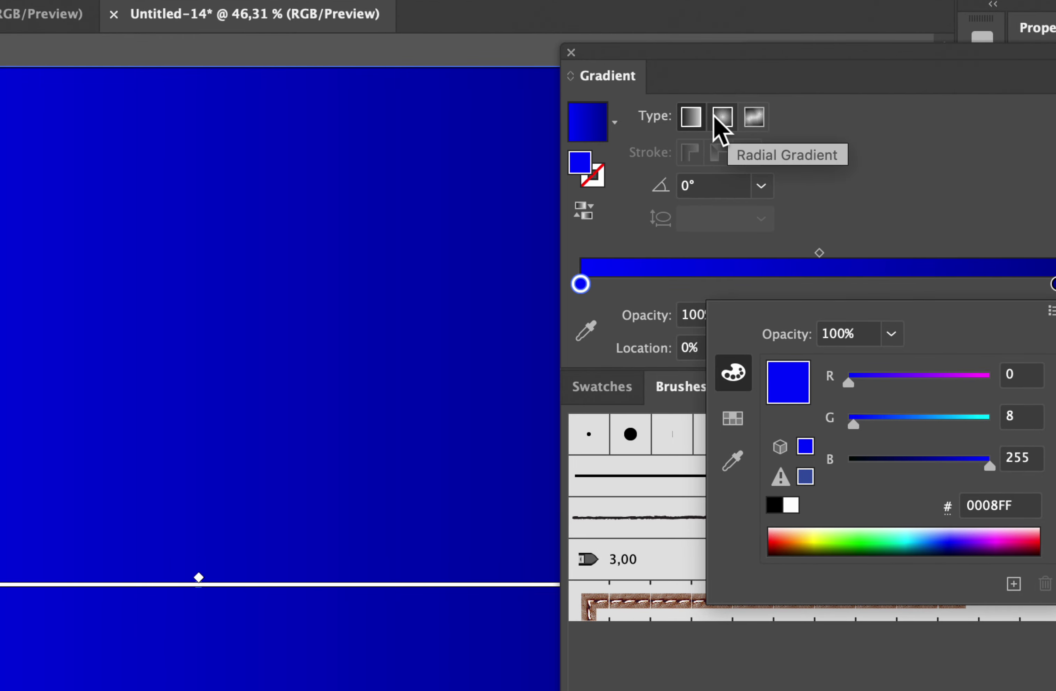
Step: Switch the rectangle's gradient type to radial, then narrow the Gradient panel and move it off the artwork
{"action": "left_click", "coordinate": [724, 122]}
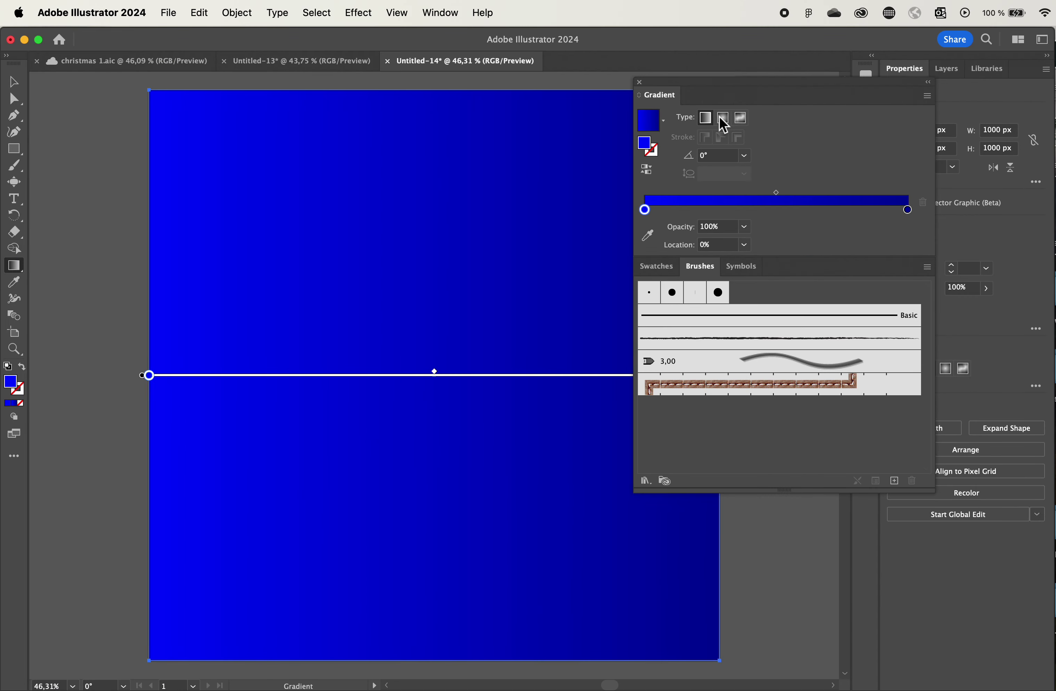
{"action": "left_click", "coordinate": [724, 125]}
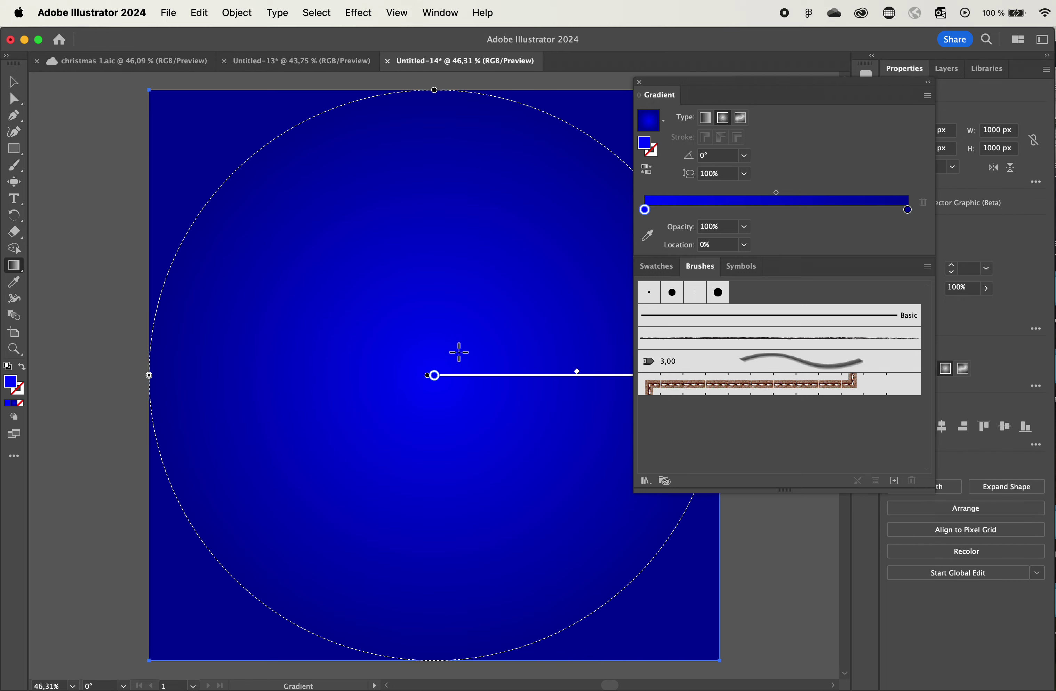
{"action": "left_click", "coordinate": [14, 82]}
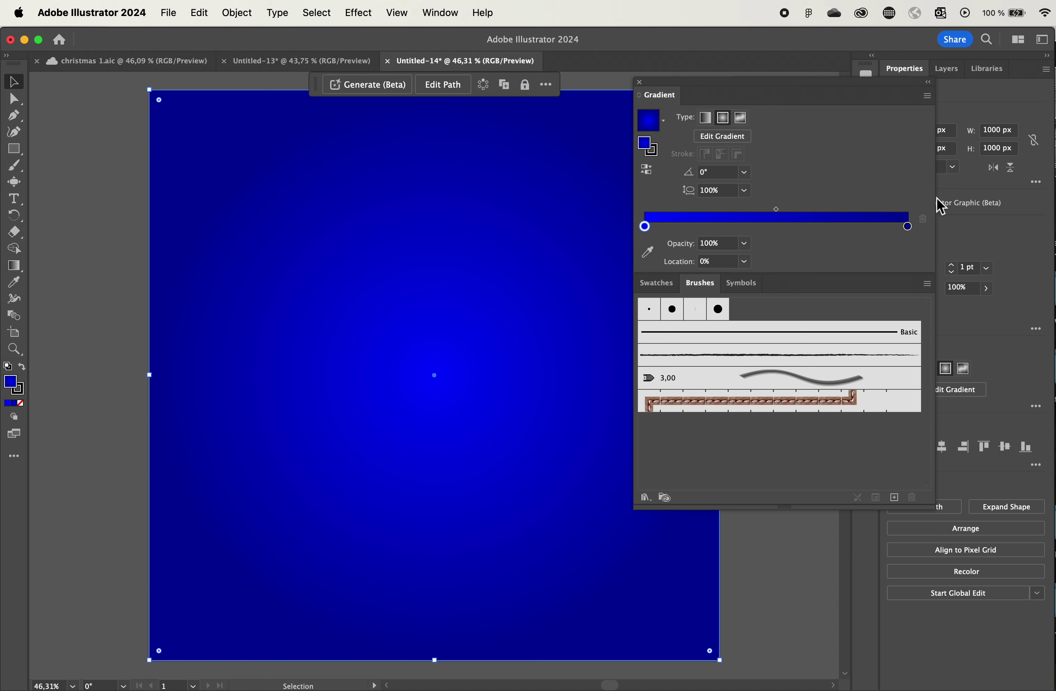
{"action": "left_click_drag", "start_coordinate": [939, 202], "coordinate": [843, 202]}
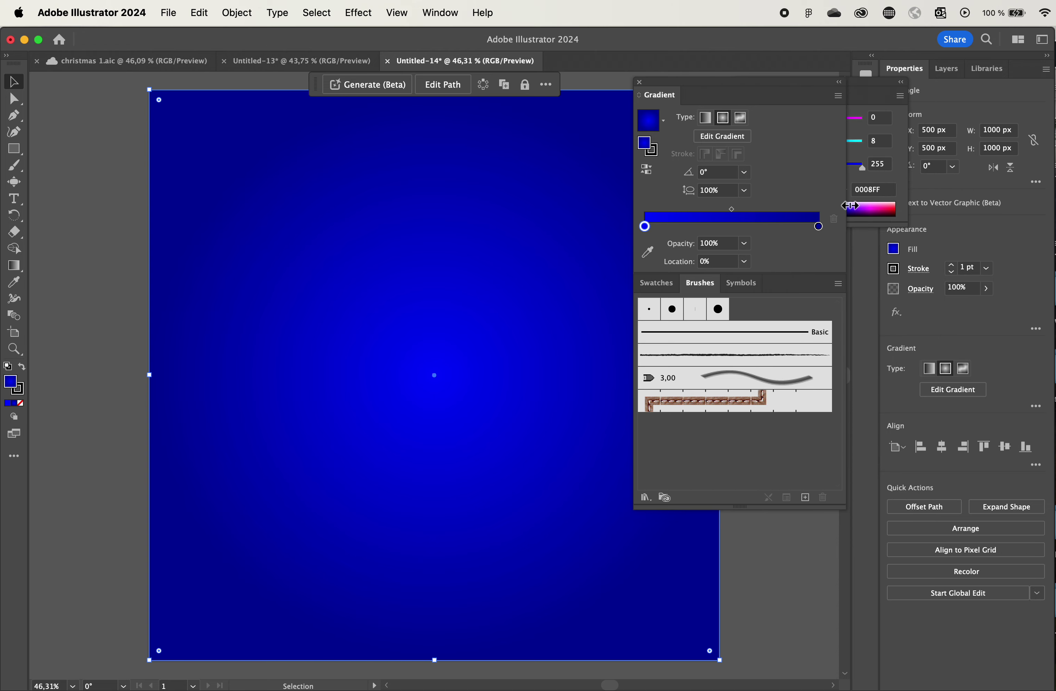
{"action": "mouse_move", "coordinate": [761, 90]}
{"action": "left_mouse_down"}
{"action": "mouse_move", "coordinate": [928, 150]}
{"action": "mouse_move", "coordinate": [946, 145]}
{"action": "left_mouse_up"}
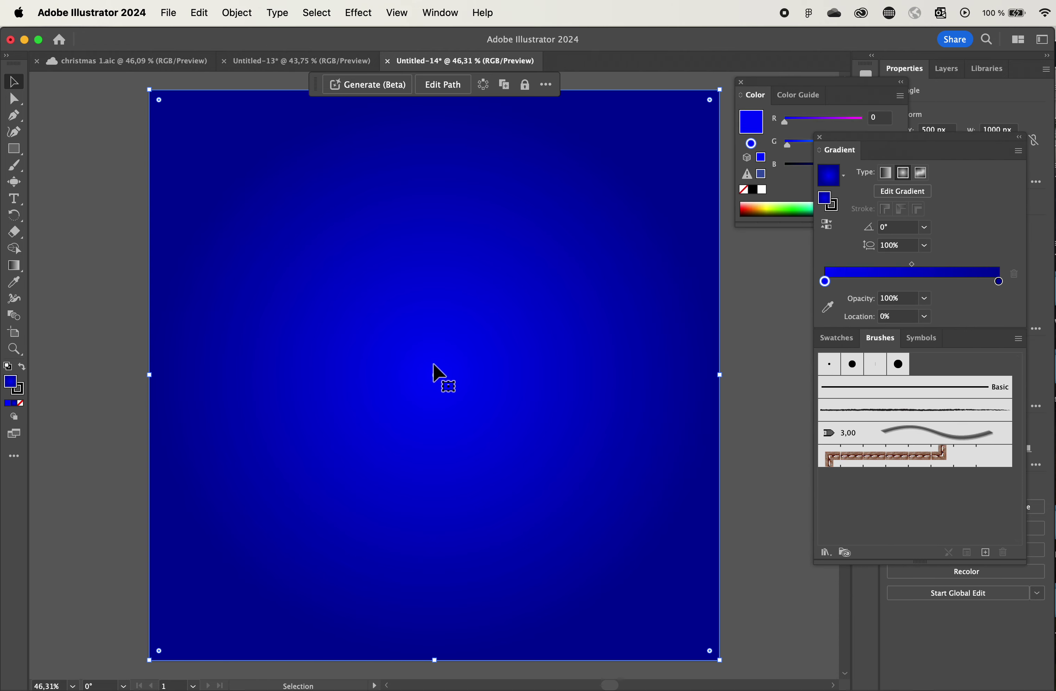
Step: Try several radial gradient placements, ending with one running from the rectangle's centre to near its right edge at about -2.4°
{"action": "left_click", "coordinate": [15, 266]}
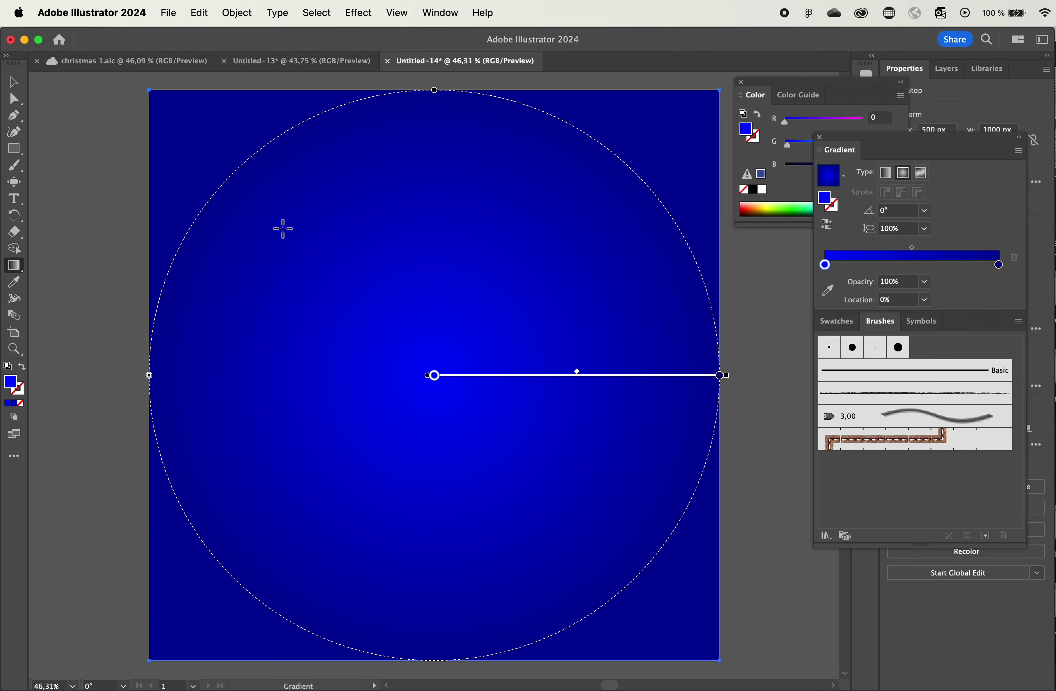
{"action": "left_click_drag", "start_coordinate": [268, 220], "coordinate": [407, 349]}
{"action": "left_click_drag", "start_coordinate": [583, 555], "coordinate": [452, 383]}
{"action": "left_click_drag", "start_coordinate": [252, 280], "coordinate": [330, 382]}
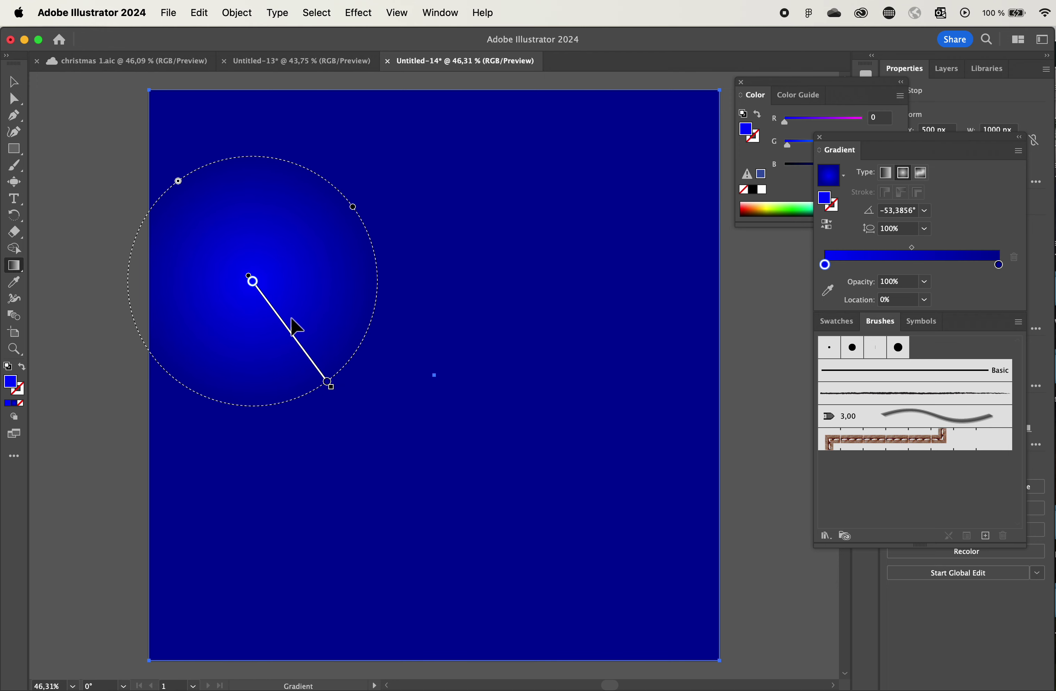
{"action": "mouse_move", "coordinate": [278, 308]}
{"action": "left_mouse_down"}
{"action": "mouse_move", "coordinate": [323, 352]}
{"action": "mouse_move", "coordinate": [276, 314]}
{"action": "mouse_move", "coordinate": [326, 372]}
{"action": "mouse_move", "coordinate": [286, 316]}
{"action": "mouse_move", "coordinate": [299, 333]}
{"action": "left_mouse_up"}
{"action": "left_click_drag", "start_coordinate": [437, 379], "coordinate": [709, 388]}
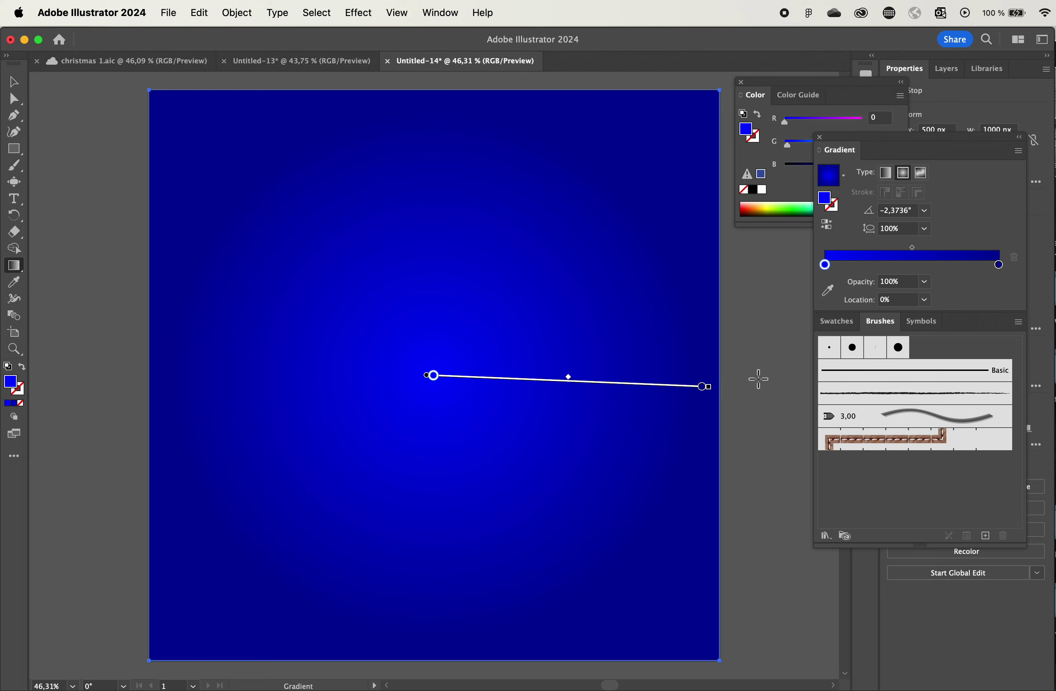
Step: Darken the radial gradient's outer stop to a deeper navy blue and restore the gradient's centred placement
{"action": "left_click", "coordinate": [703, 386]}
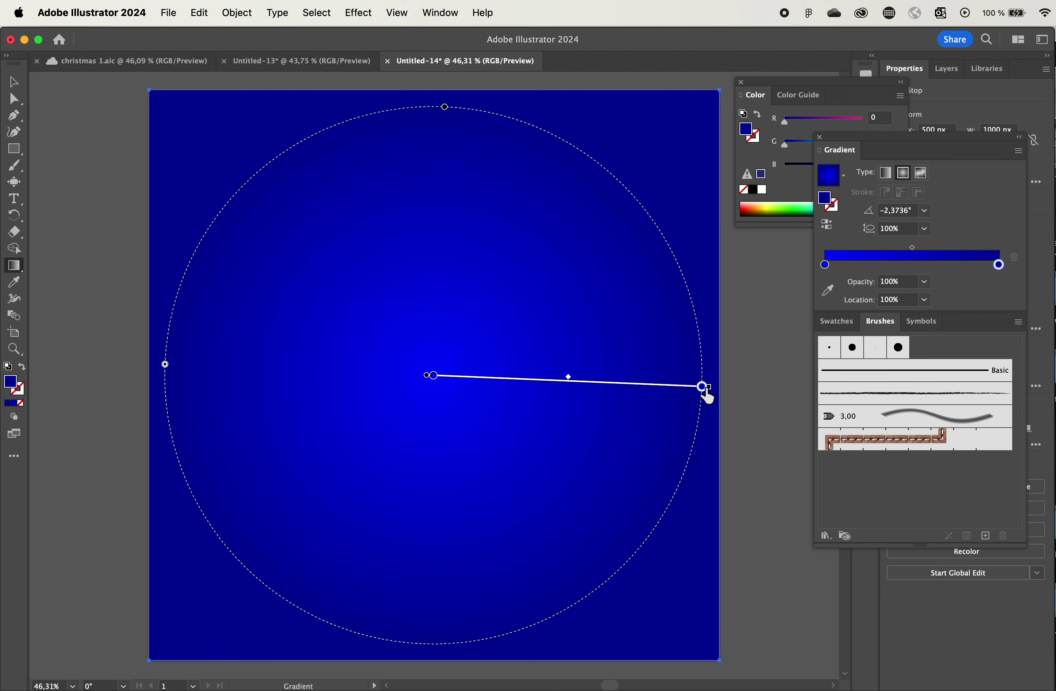
{"action": "double_click", "coordinate": [703, 387]}
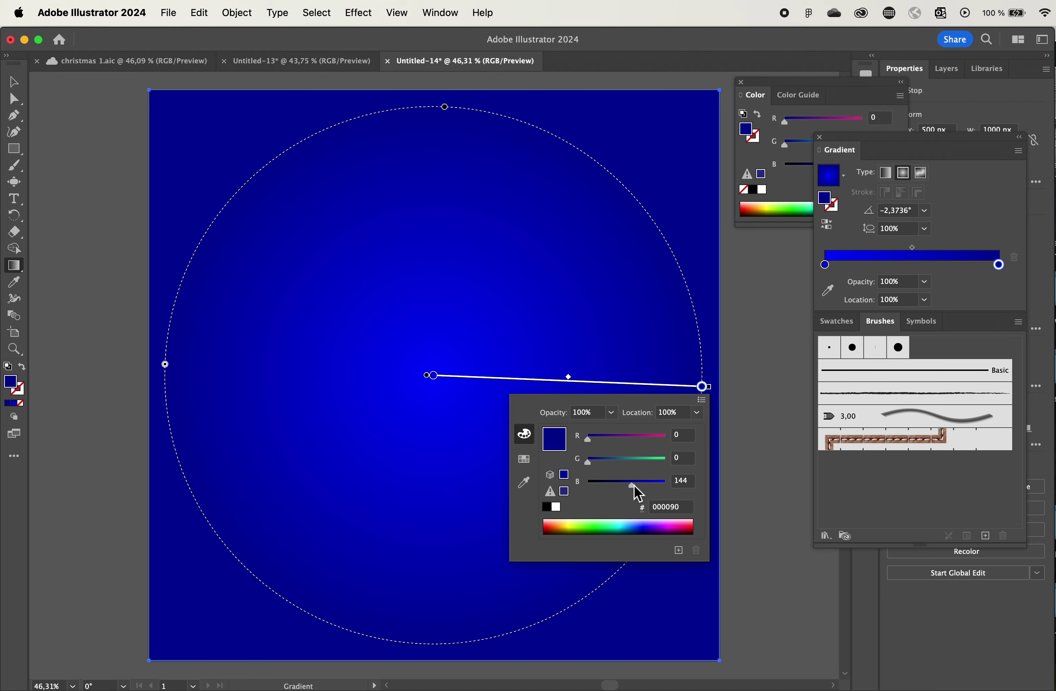
{"action": "left_click_drag", "start_coordinate": [635, 484], "coordinate": [626, 483]}
{"action": "key", "text": "cmd+z"}
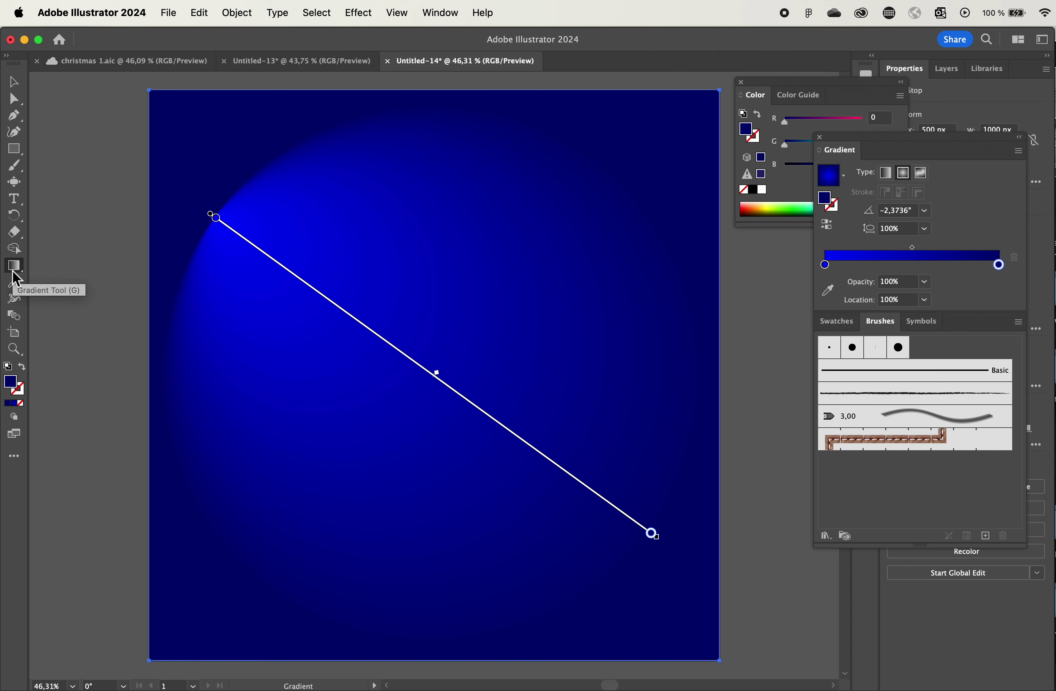
{"action": "key", "text": "cmd+shift+z"}
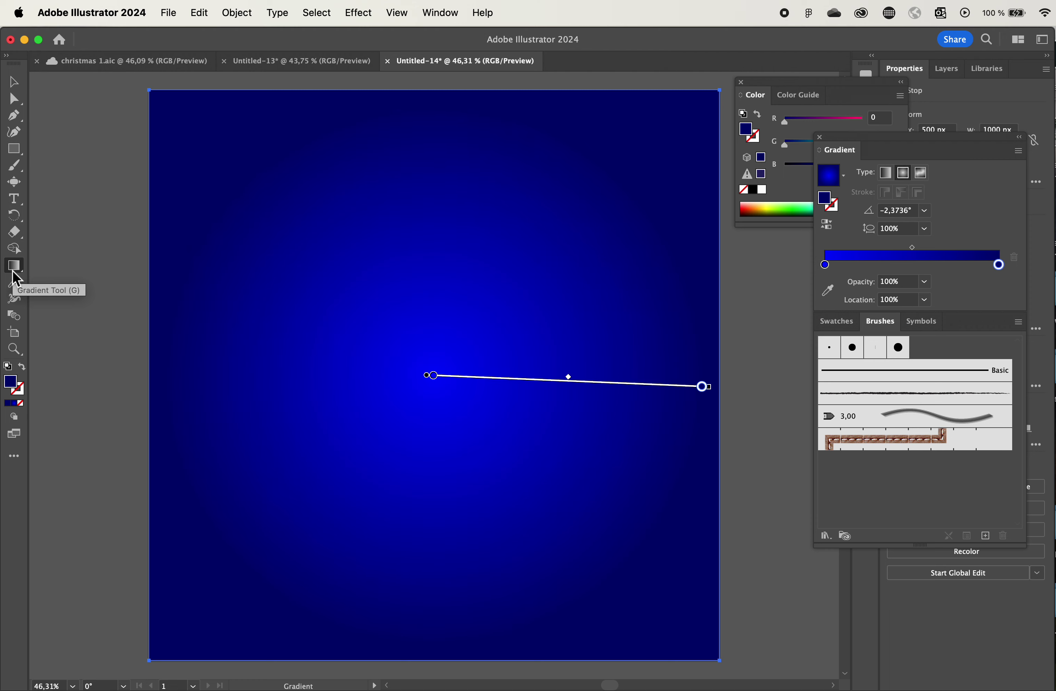
Step: Lock the gradient background rectangle and close the Gradient and Color panels
{"action": "left_click", "coordinate": [15, 84]}
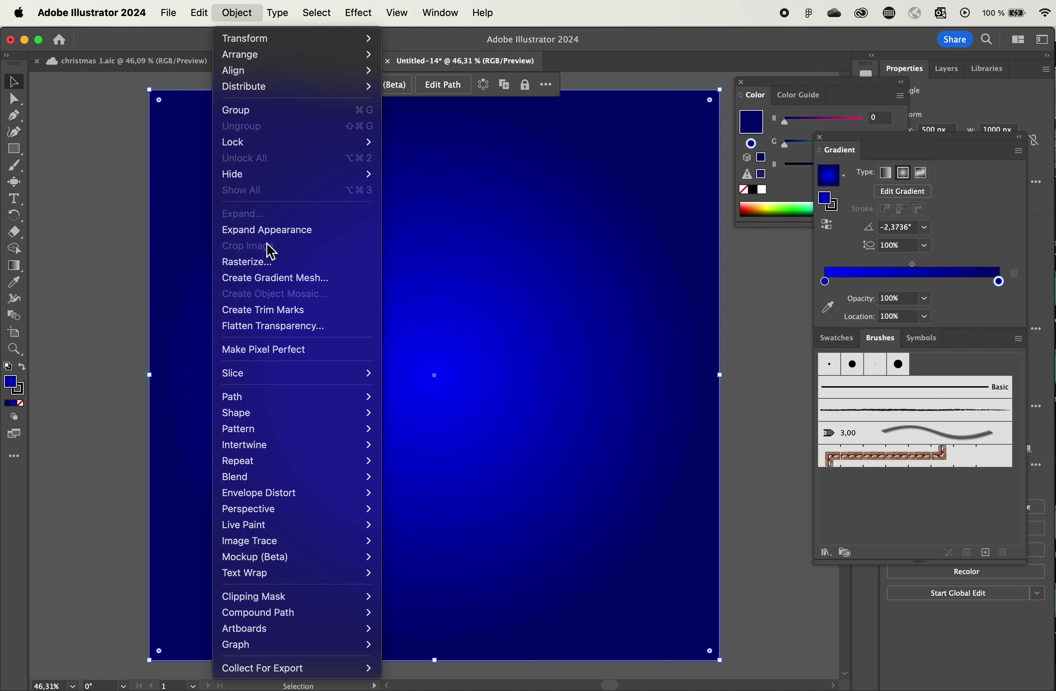
{"action": "mouse_move", "coordinate": [257, 148]}
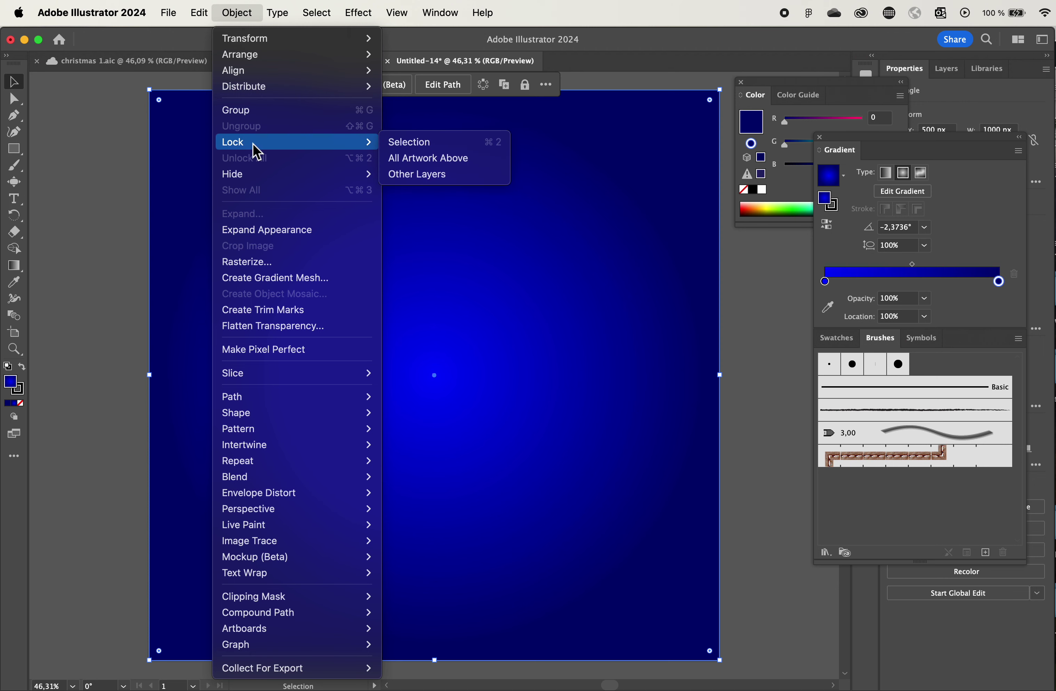
{"action": "left_click", "coordinate": [403, 150]}
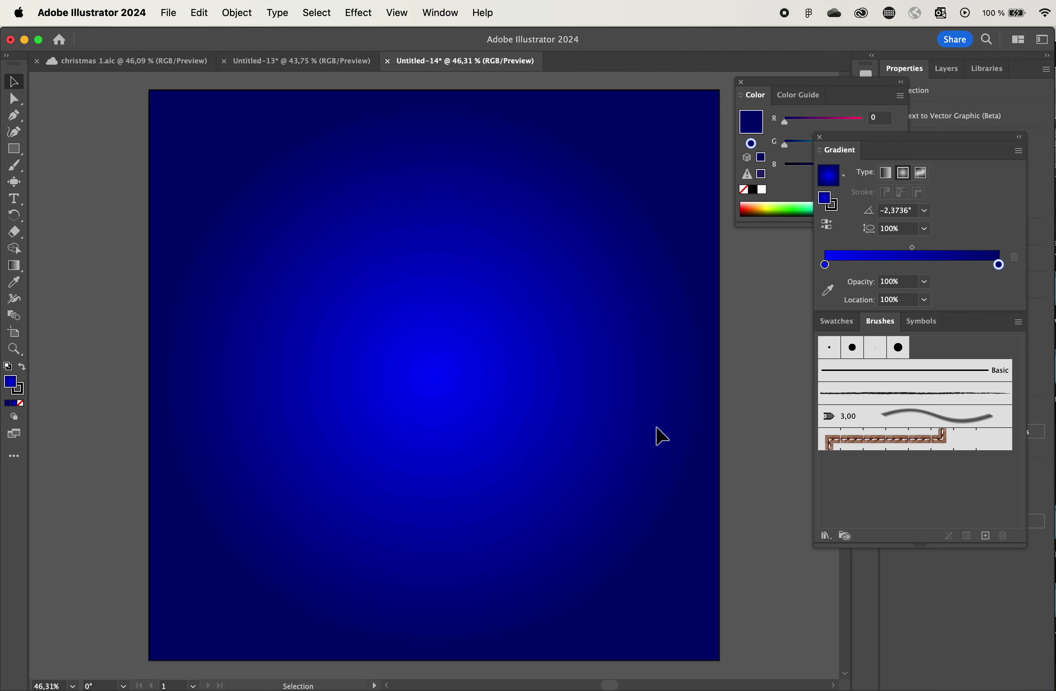
{"action": "left_click", "coordinate": [820, 137]}
{"action": "left_click", "coordinate": [742, 82]}
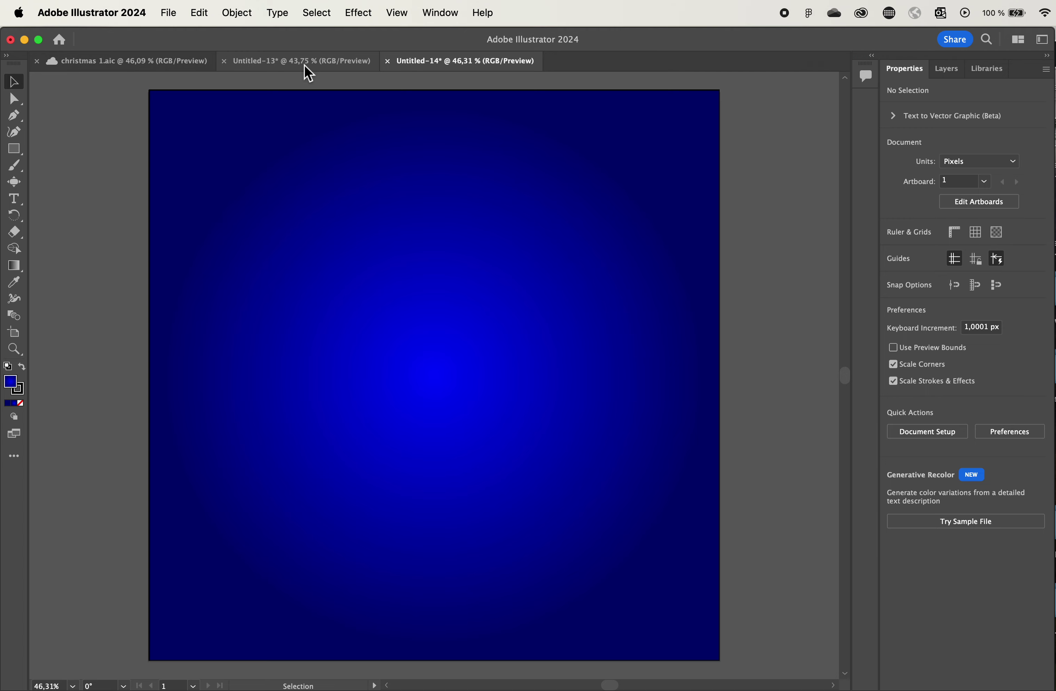
Step: Draw a circle about 238 px in diameter near the artboard's centre and move it slightly up, to about X 494, Y 477 px
{"action": "left_click", "coordinate": [15, 153]}
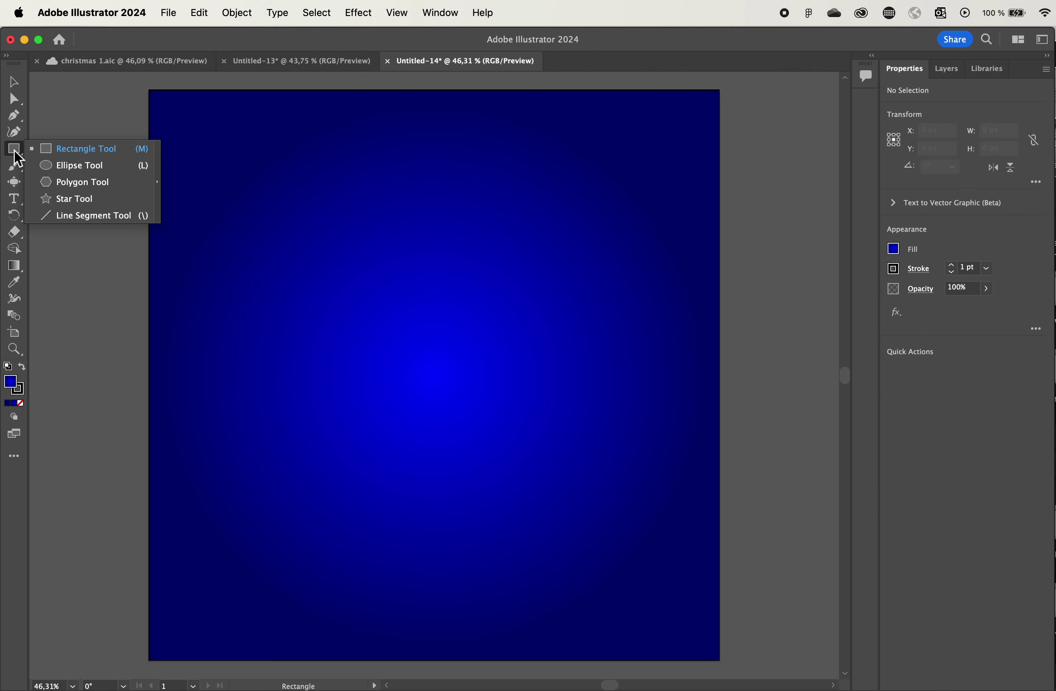
{"action": "left_click", "coordinate": [74, 167]}
{"action": "left_click_drag", "start_coordinate": [369, 323], "coordinate": [495, 456]}
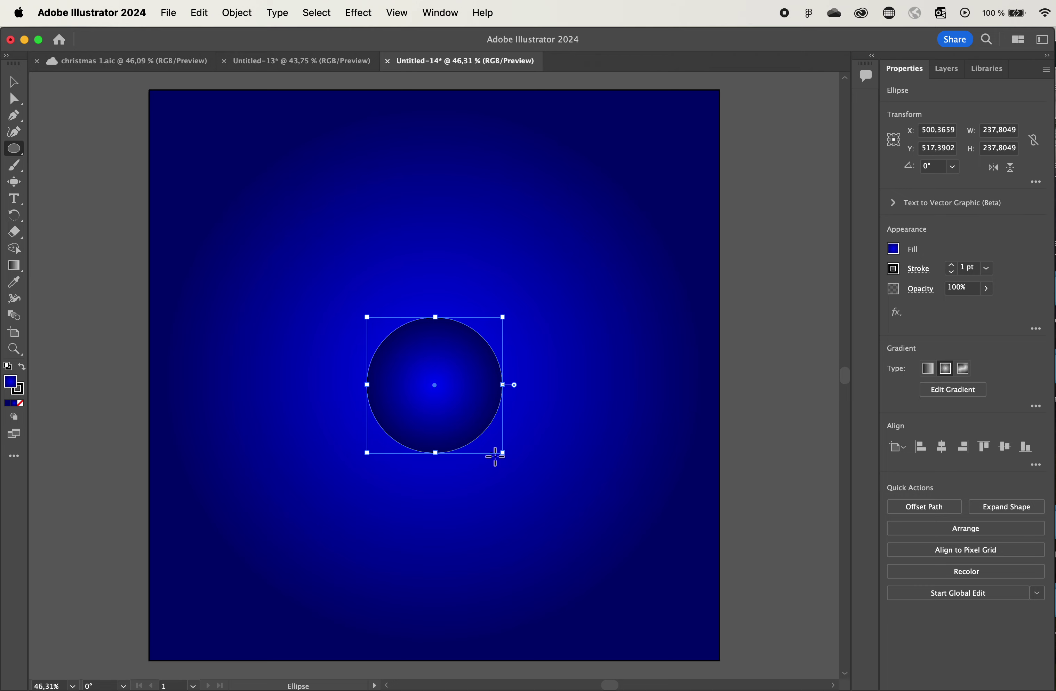
{"action": "key", "text": "v"}
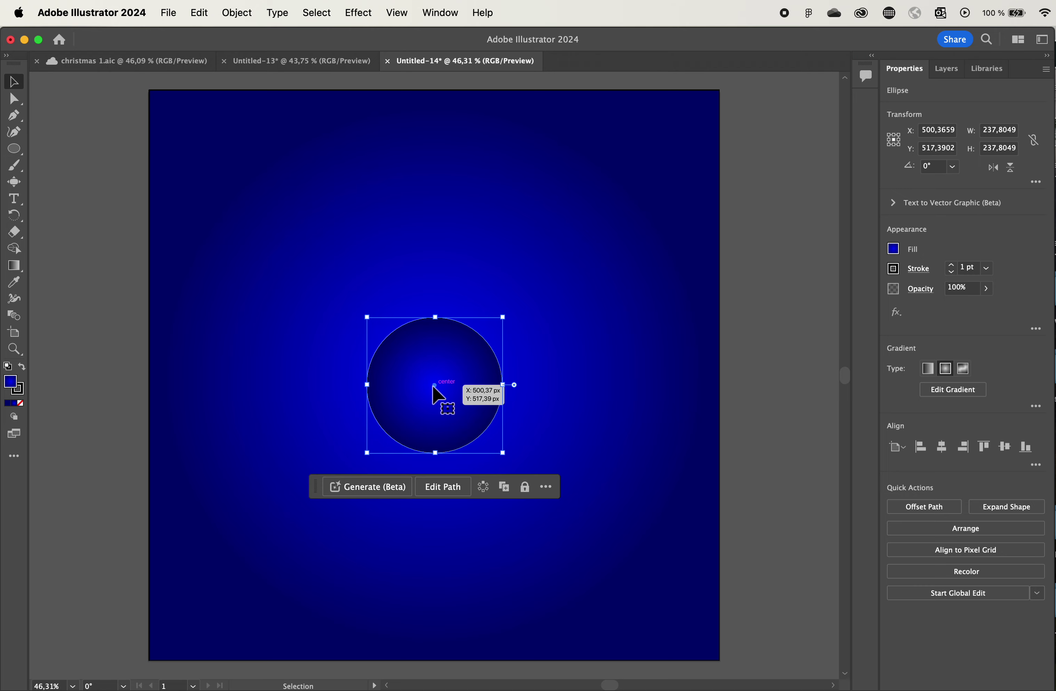
{"action": "mouse_move", "coordinate": [435, 386]}
{"action": "left_mouse_down"}
{"action": "mouse_move", "coordinate": [434, 339]}
{"action": "mouse_move", "coordinate": [431, 362]}
{"action": "left_mouse_up"}
{"action": "scroll", "coordinate": [431, 365], "scroll_direction": "up", "scroll_amount": 3}
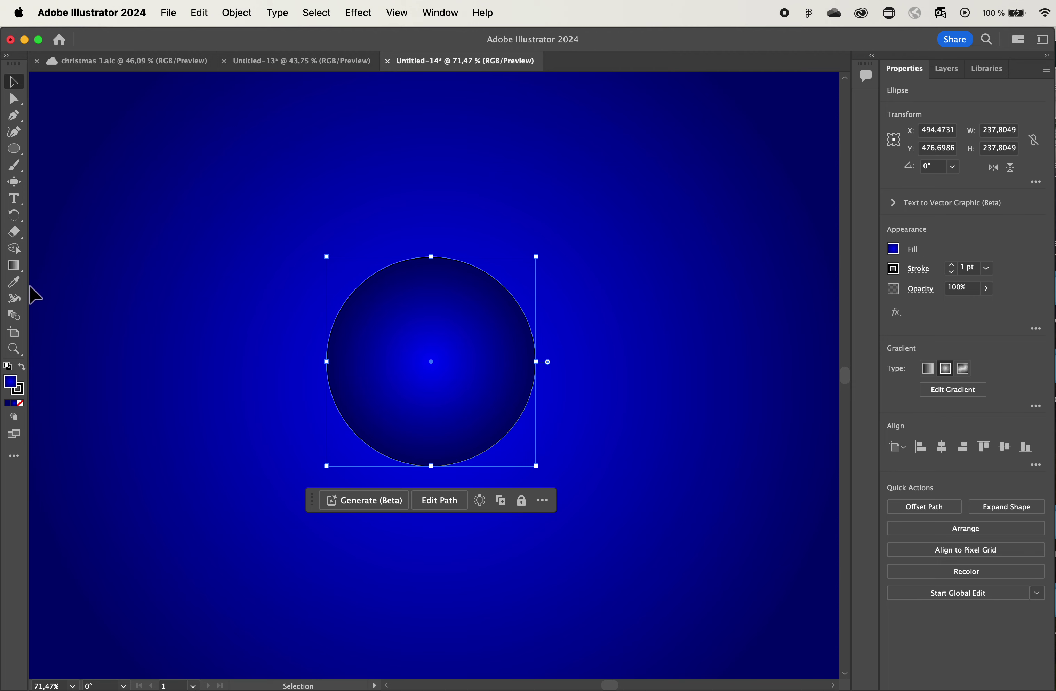
Step: Bring the Gradient panel beside the circle and change its radial gradient's outer stop to dark red B00000 (R 176, G 0, B 0)
{"action": "left_click", "coordinate": [16, 269]}
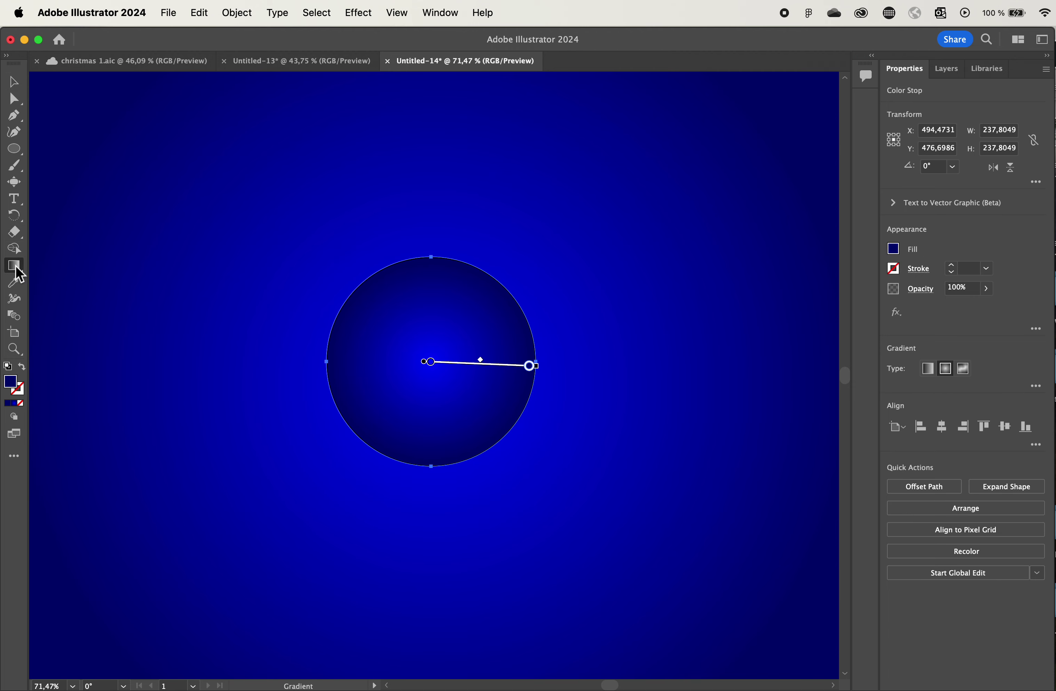
{"action": "double_click", "coordinate": [17, 272]}
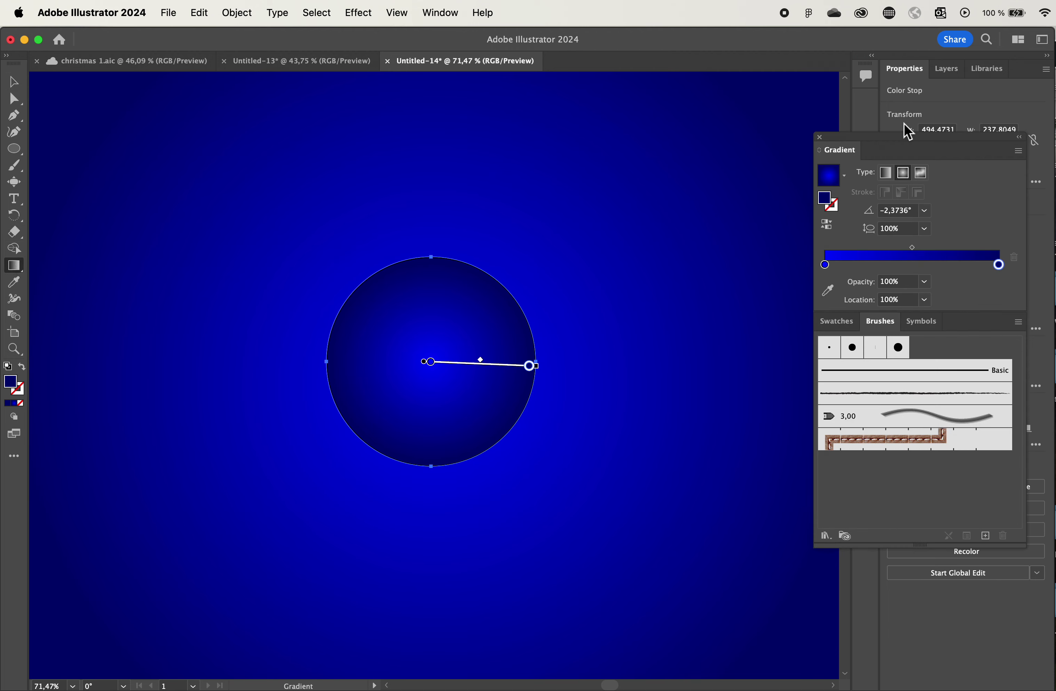
{"action": "left_click_drag", "start_coordinate": [910, 144], "coordinate": [715, 138]}
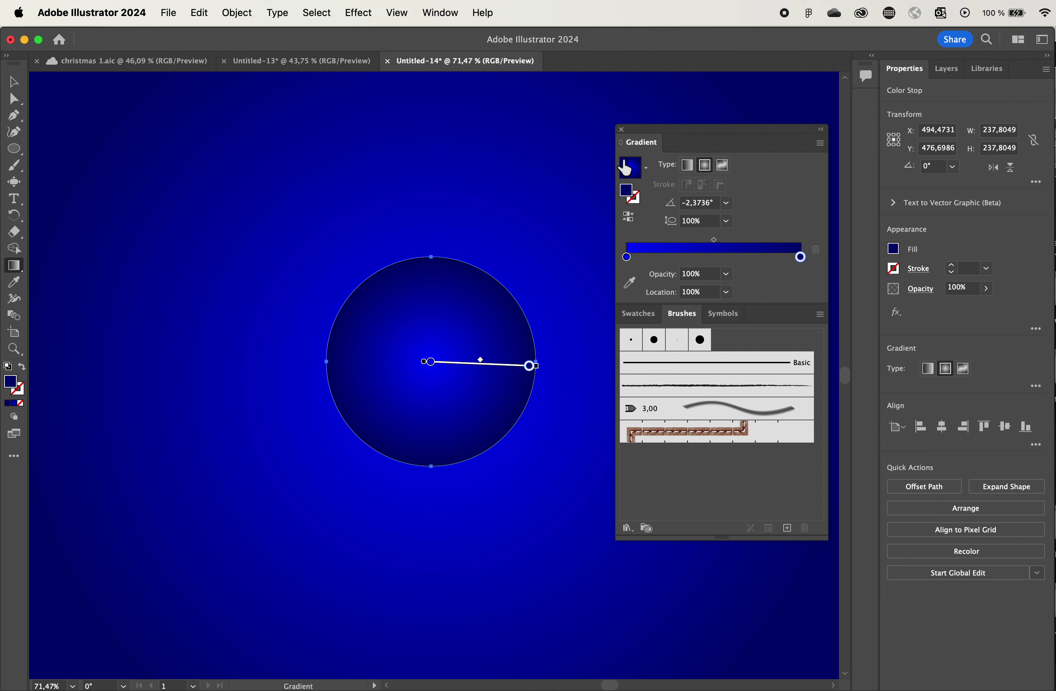
{"action": "double_click", "coordinate": [801, 259]}
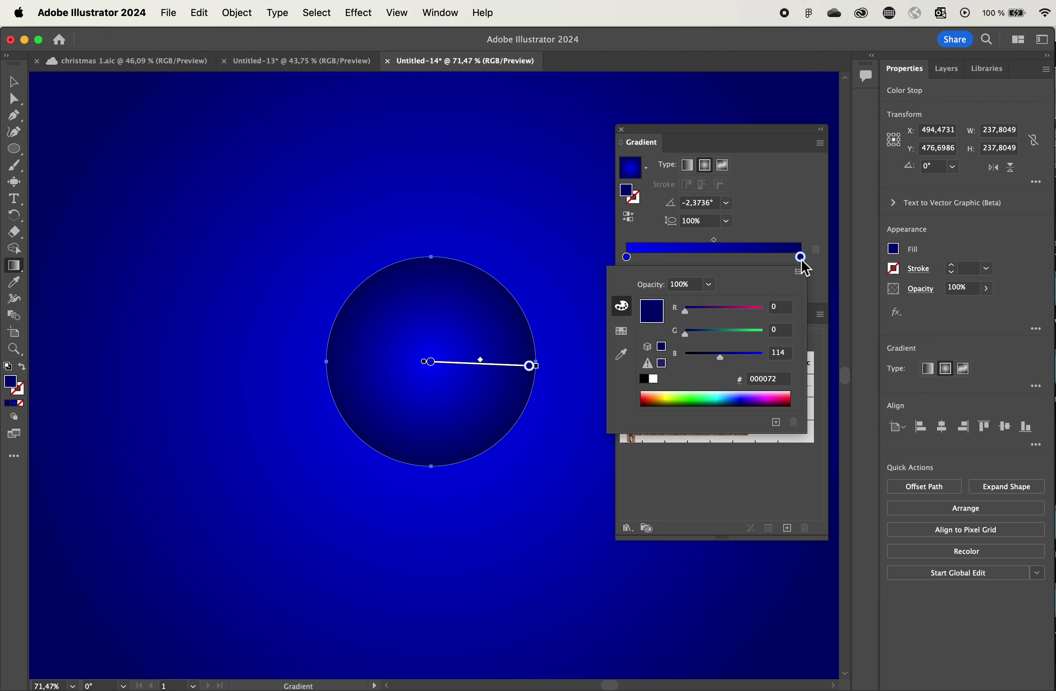
{"action": "left_click", "coordinate": [645, 403]}
{"action": "left_click_drag", "start_coordinate": [702, 340], "coordinate": [686, 341]}
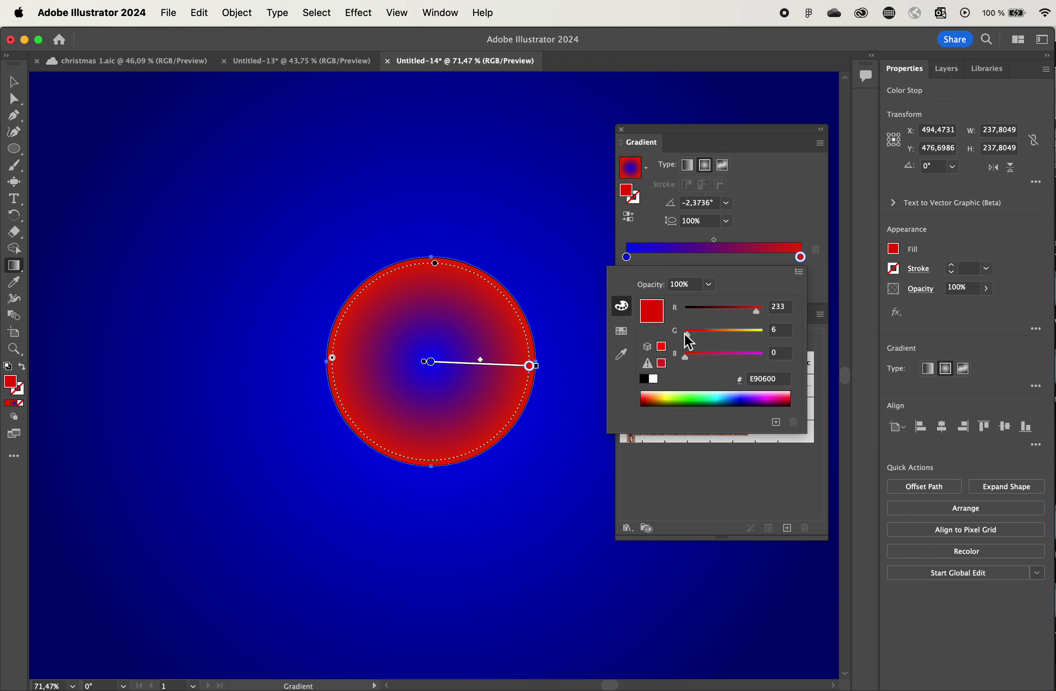
{"action": "mouse_move", "coordinate": [755, 311]}
{"action": "left_mouse_down"}
{"action": "mouse_move", "coordinate": [764, 310]}
{"action": "mouse_move", "coordinate": [737, 311]}
{"action": "left_mouse_up"}
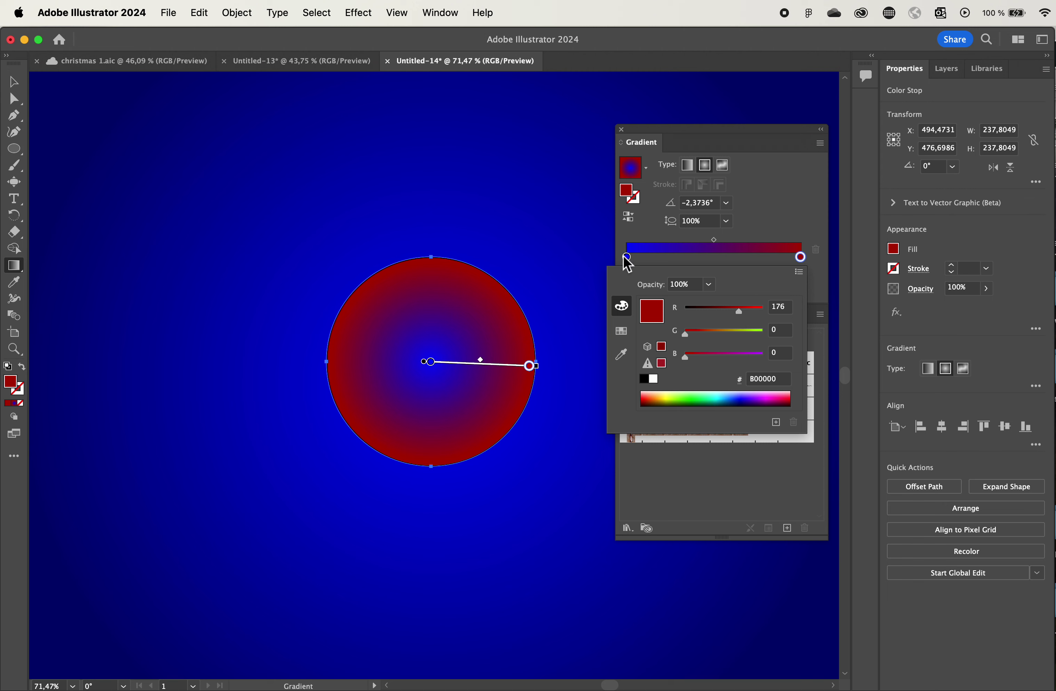
{"action": "key", "text": "Escape"}
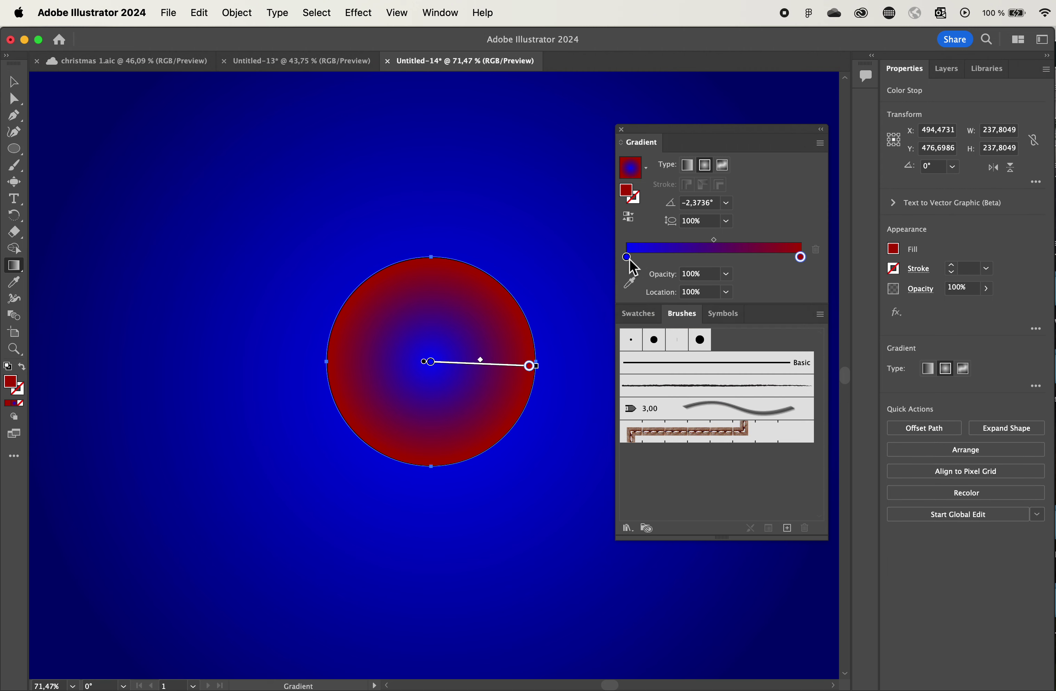
Step: Change the circle gradient's blue inner stop to light red FF504E (R 255, G 80, B 78), starting from a red swatch
{"action": "double_click", "coordinate": [627, 257]}
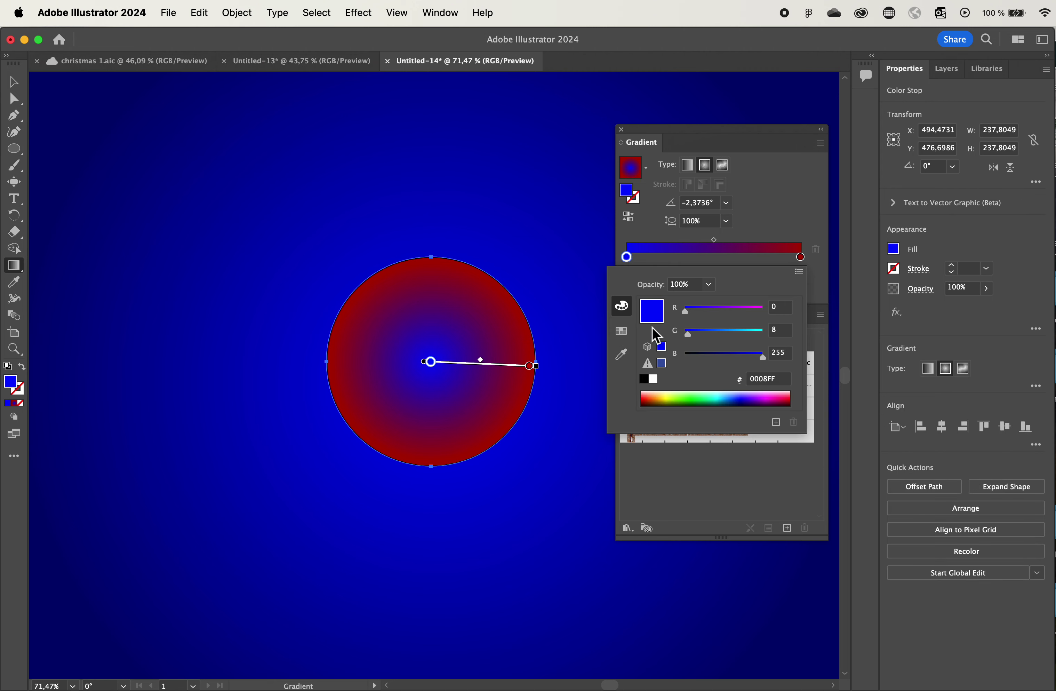
{"action": "left_click", "coordinate": [622, 333]}
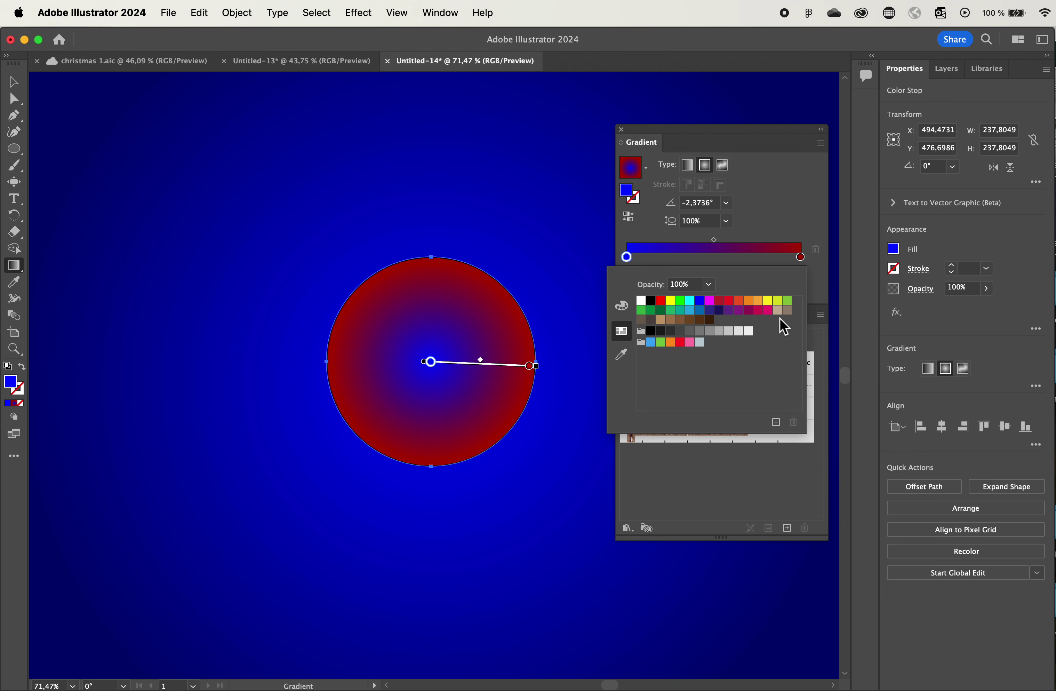
{"action": "left_click", "coordinate": [729, 300]}
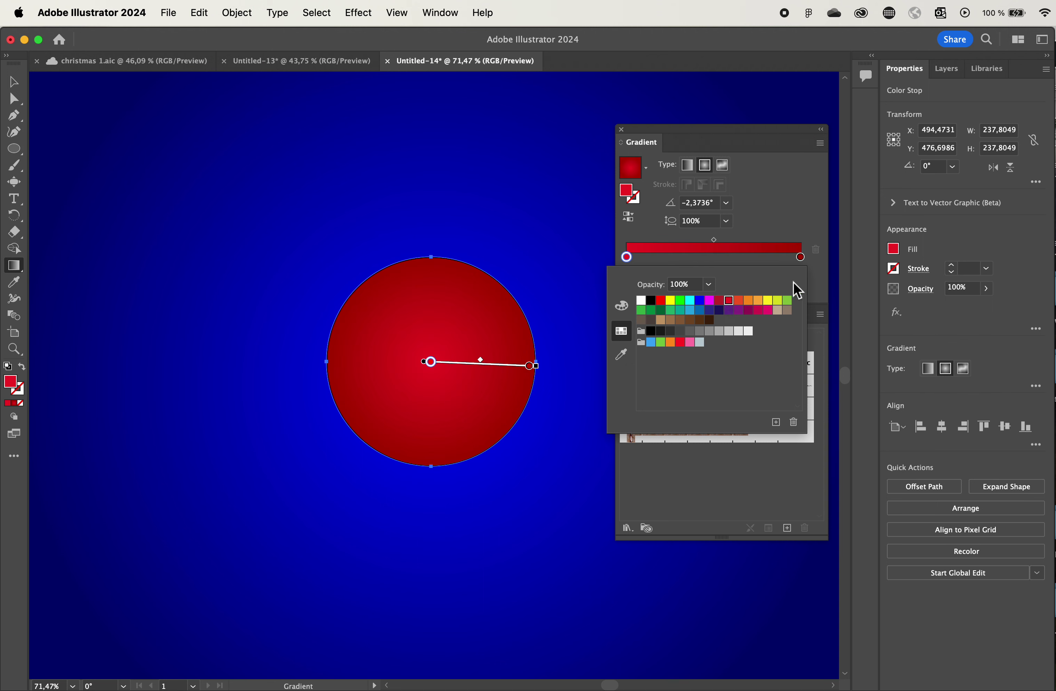
{"action": "left_click", "coordinate": [622, 306]}
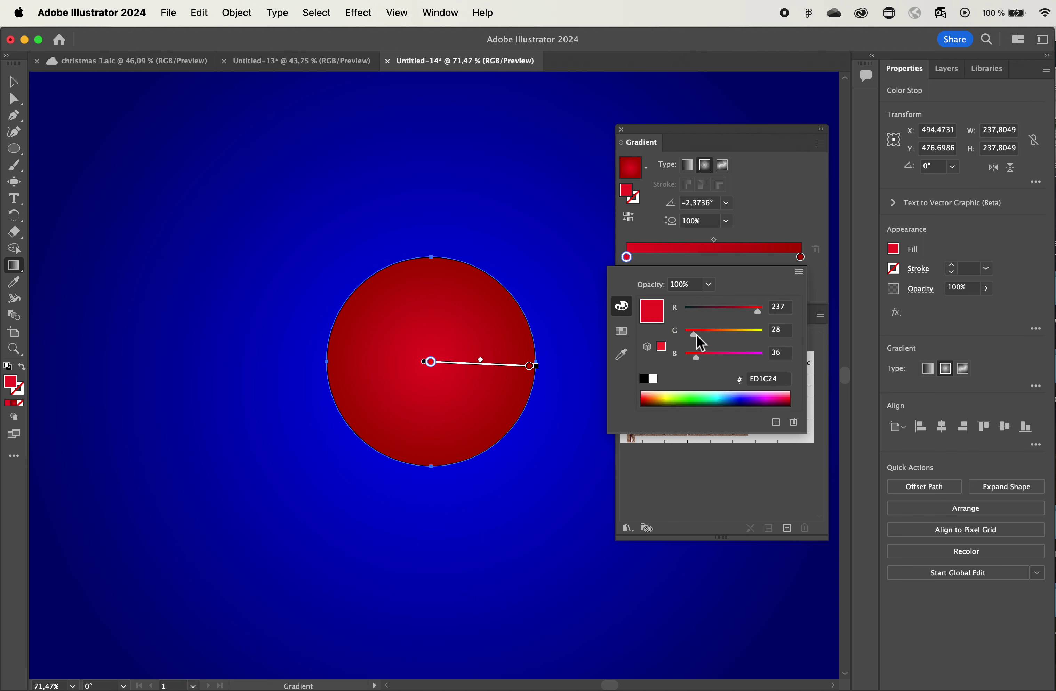
{"action": "left_click_drag", "start_coordinate": [695, 334], "coordinate": [710, 358]}
{"action": "left_click_drag", "start_coordinate": [758, 311], "coordinate": [774, 313]}
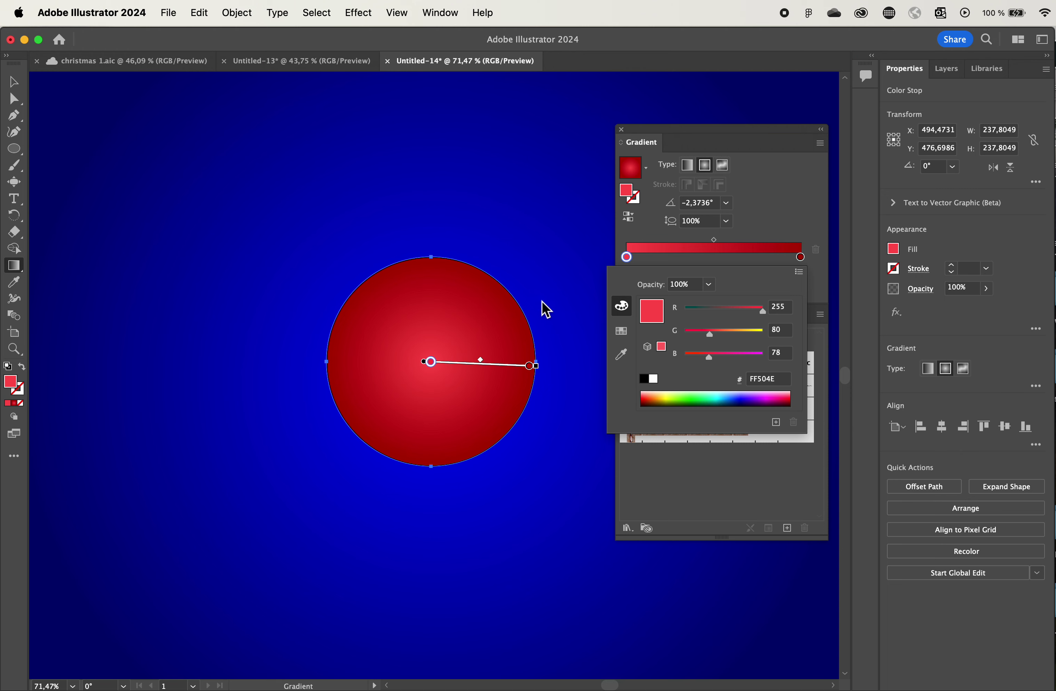
{"action": "left_click", "coordinate": [766, 224]}
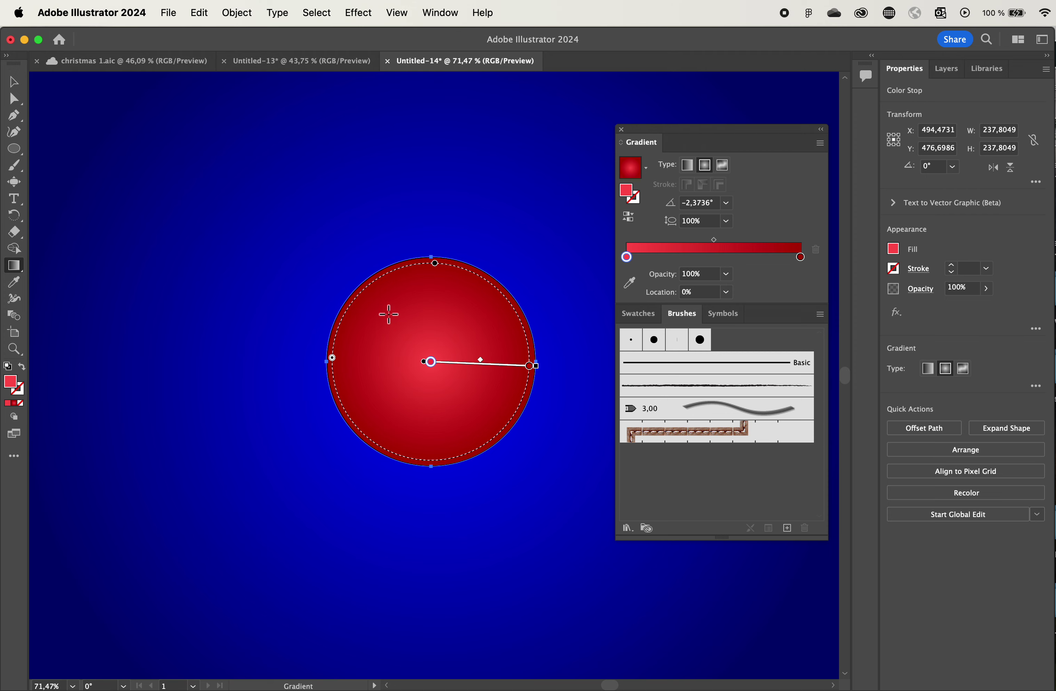
Step: Redirect the circle's radial gradient from its upper-left area to its lower-right edge at about -49.5°, and deselect the circle
{"action": "left_click_drag", "start_coordinate": [385, 310], "coordinate": [485, 433]}
{"action": "left_click_drag", "start_coordinate": [410, 315], "coordinate": [504, 425]}
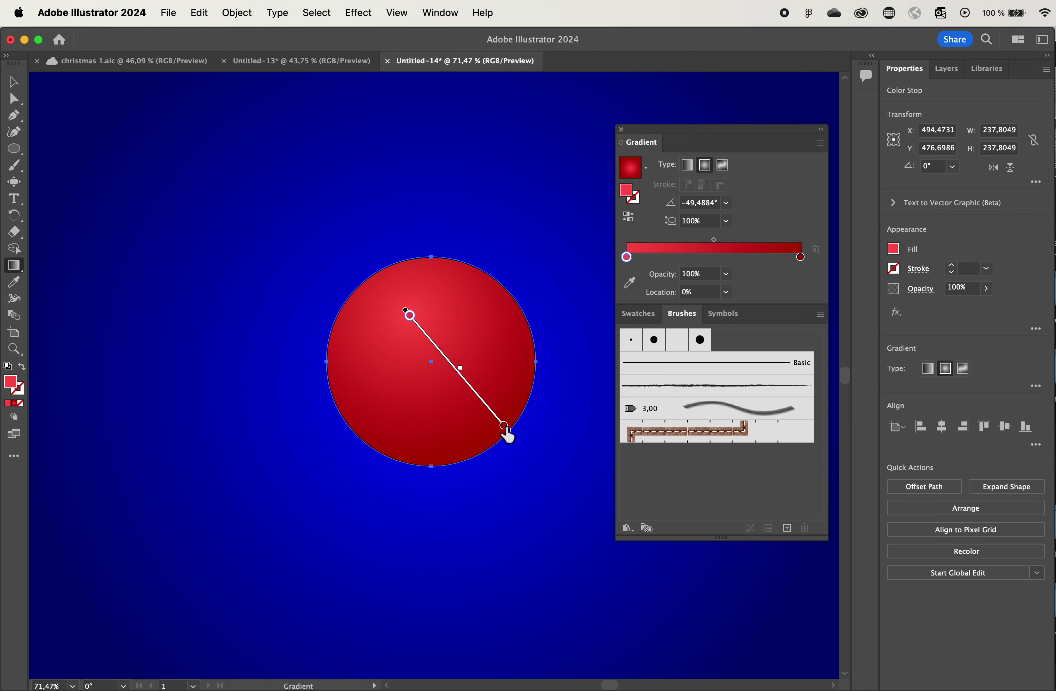
{"action": "left_click", "coordinate": [13, 82]}
{"action": "left_click", "coordinate": [171, 230]}
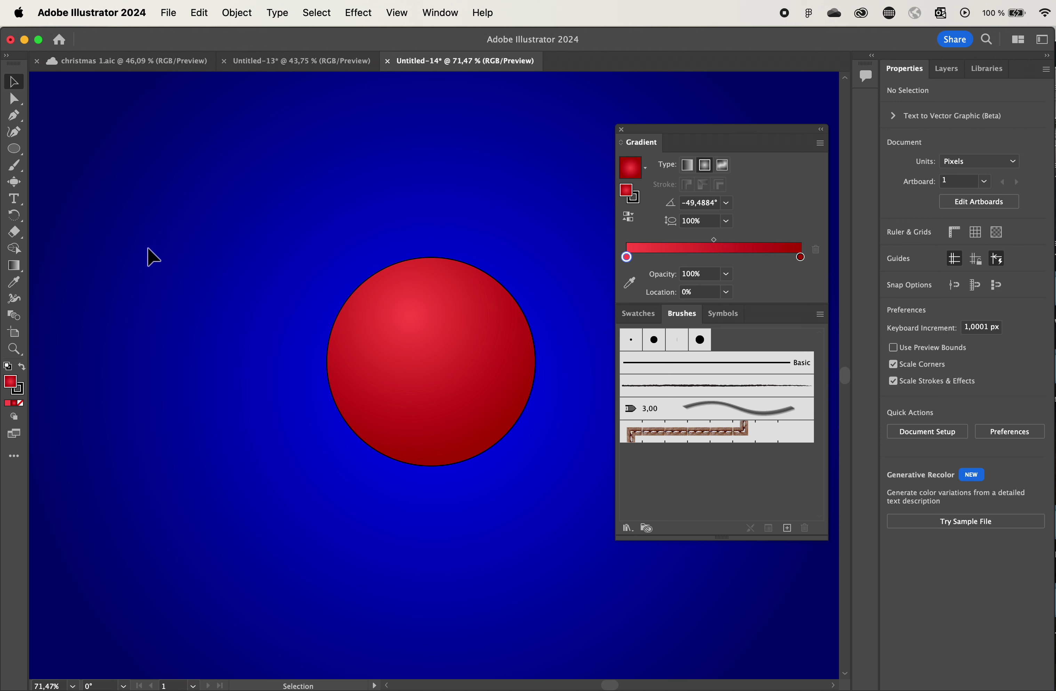
Step: Change the circle gradient's inner stop to white and shift the gradient midpoint to about 28%
{"action": "left_click", "coordinate": [515, 406]}
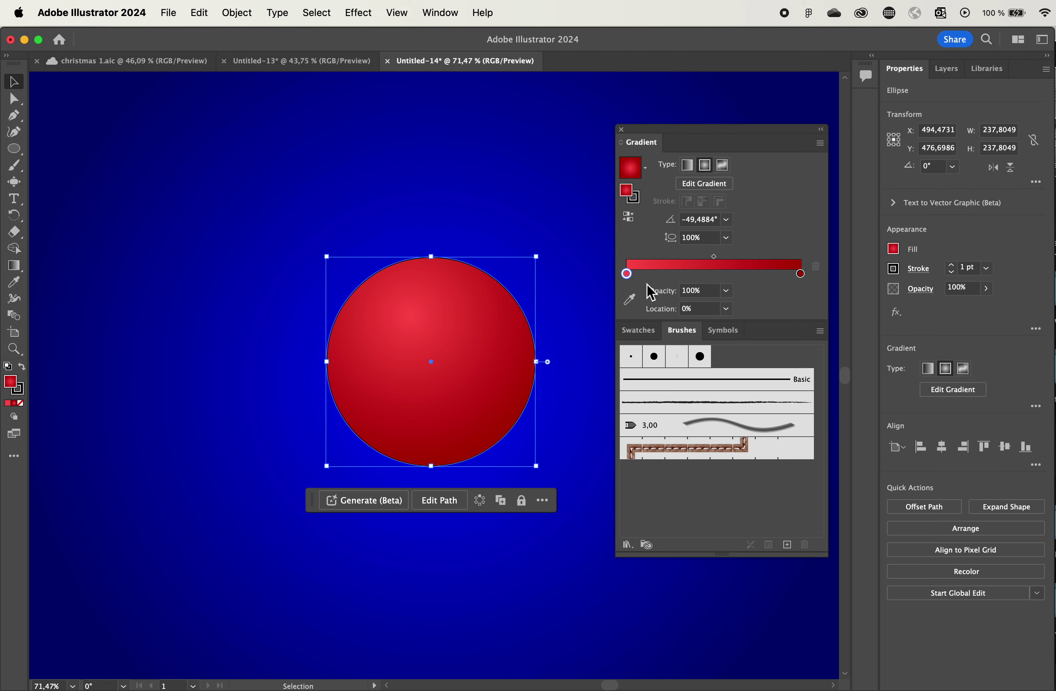
{"action": "double_click", "coordinate": [627, 273]}
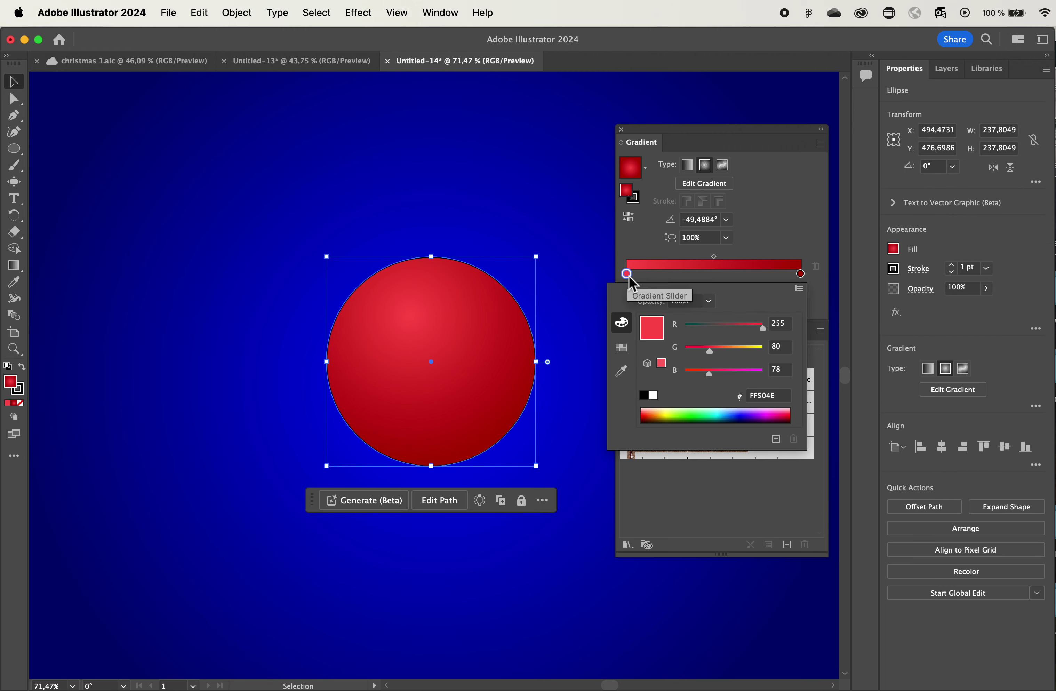
{"action": "left_click", "coordinate": [653, 395]}
{"action": "left_click", "coordinate": [779, 244]}
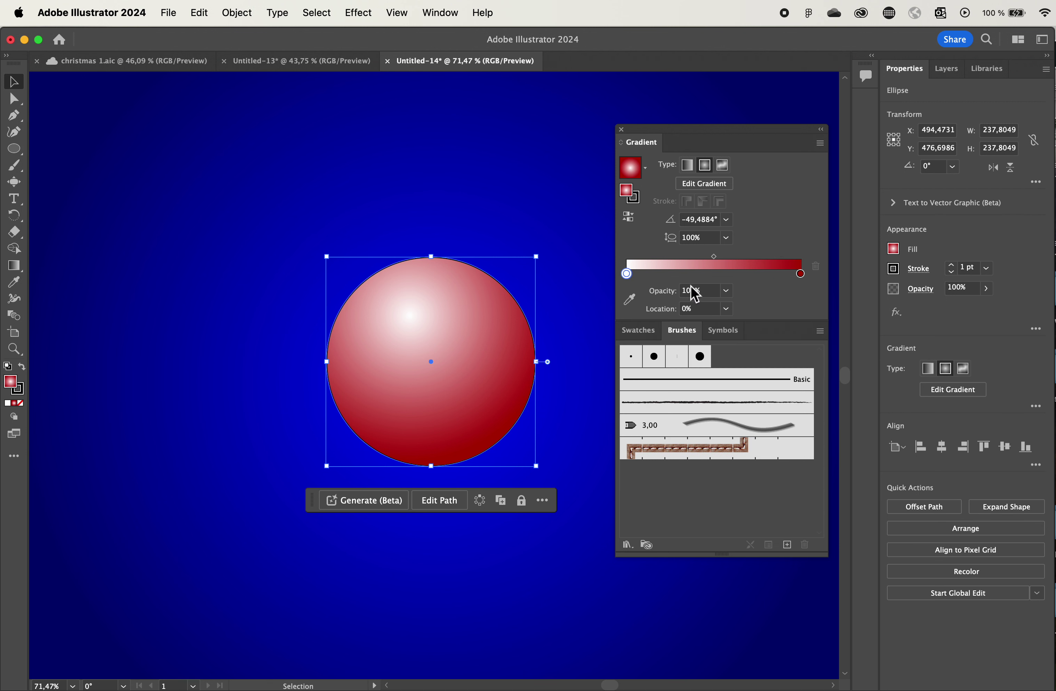
{"action": "left_click_drag", "start_coordinate": [714, 256], "coordinate": [676, 257]}
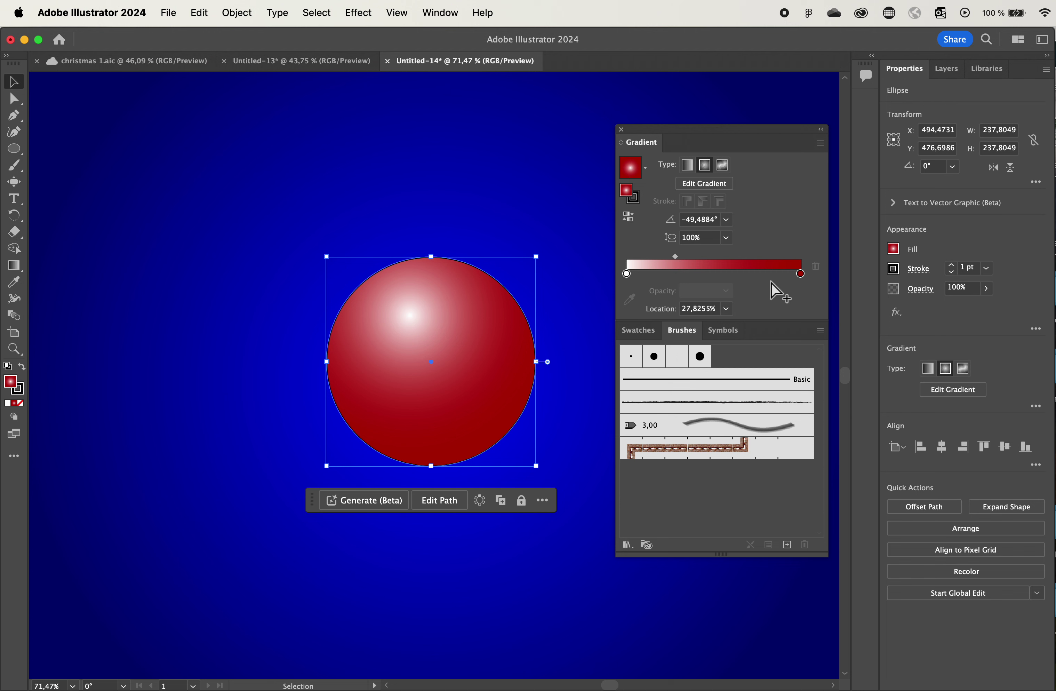
Step: Brighten the circle gradient's outer stop to D70000 (R 215), move the midpoint to 13%, and deselect the circle
{"action": "double_click", "coordinate": [801, 275]}
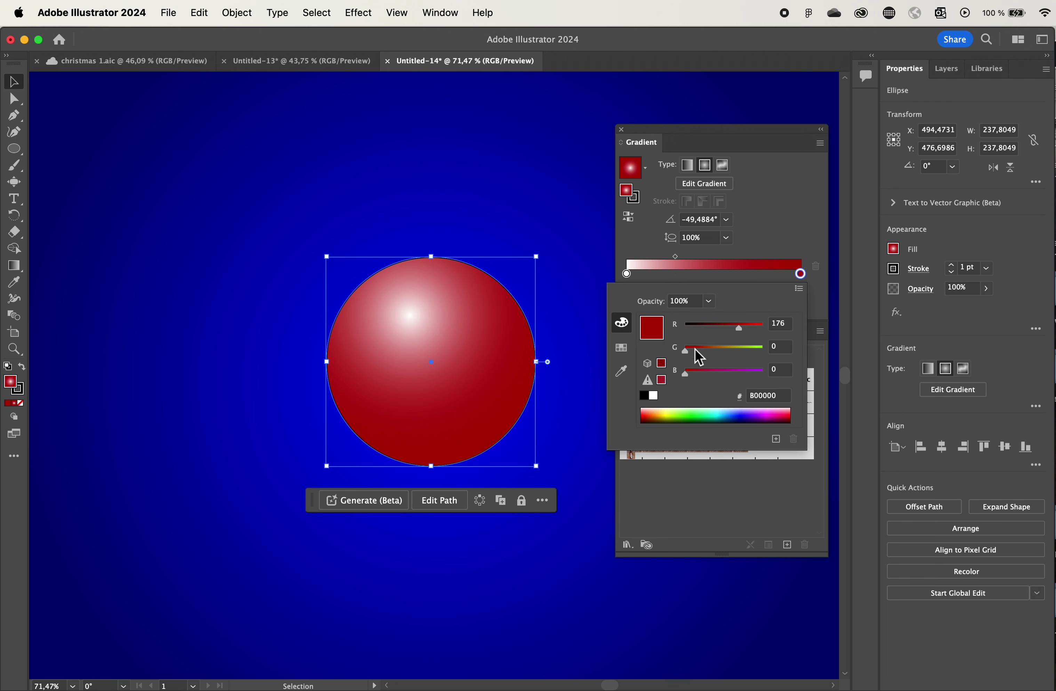
{"action": "left_click_drag", "start_coordinate": [744, 327], "coordinate": [751, 327]}
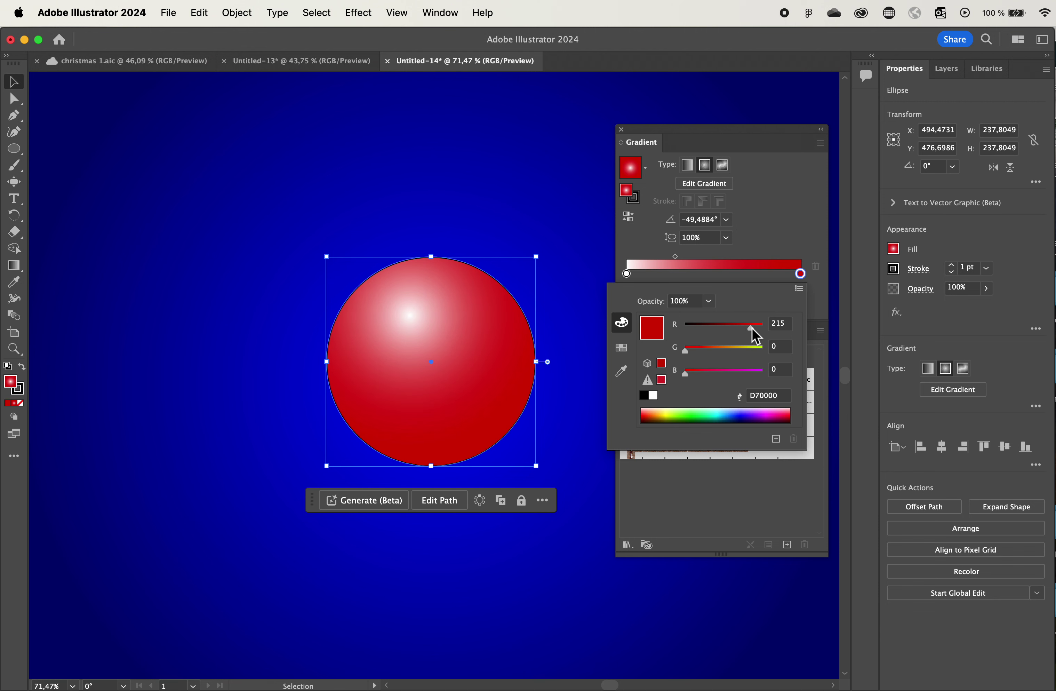
{"action": "left_click", "coordinate": [796, 230]}
{"action": "left_click_drag", "start_coordinate": [675, 257], "coordinate": [645, 257]}
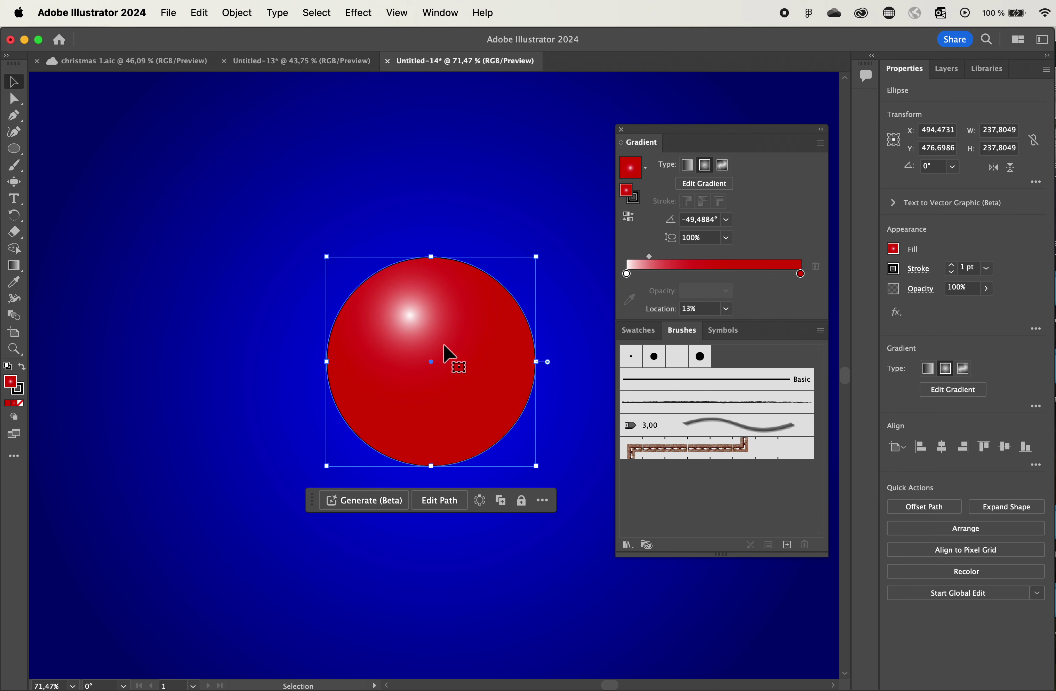
{"action": "left_click", "coordinate": [548, 208]}
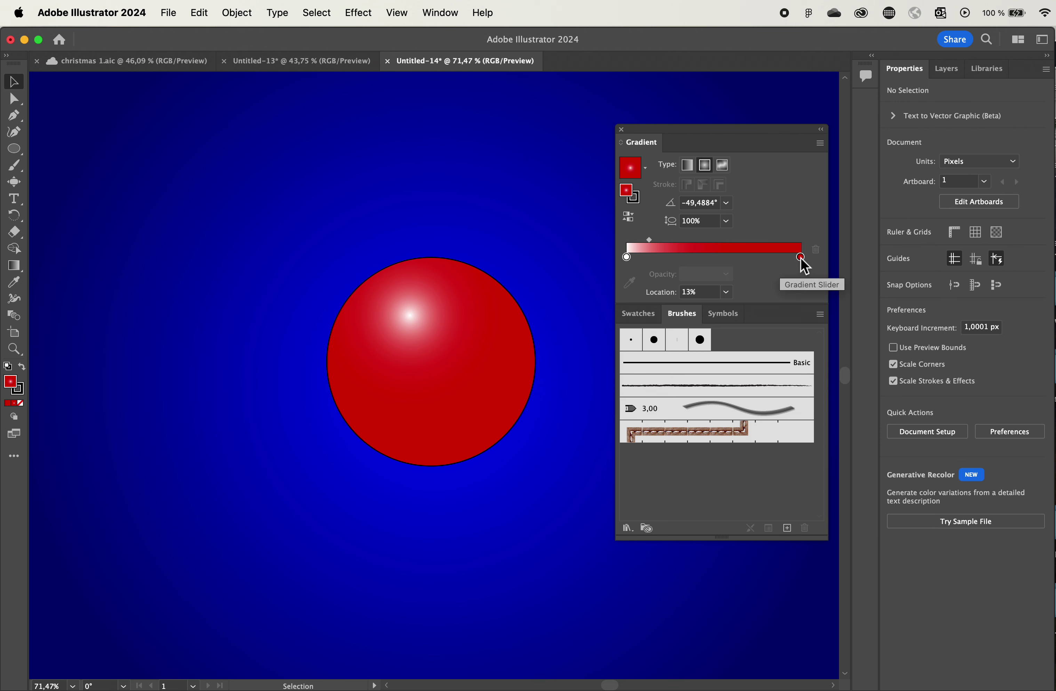
Step: With nothing selected, move the gradient's red stop to about 60% and add a dark red 590000 stop at about 98%
{"action": "left_click_drag", "start_coordinate": [801, 259], "coordinate": [731, 265]}
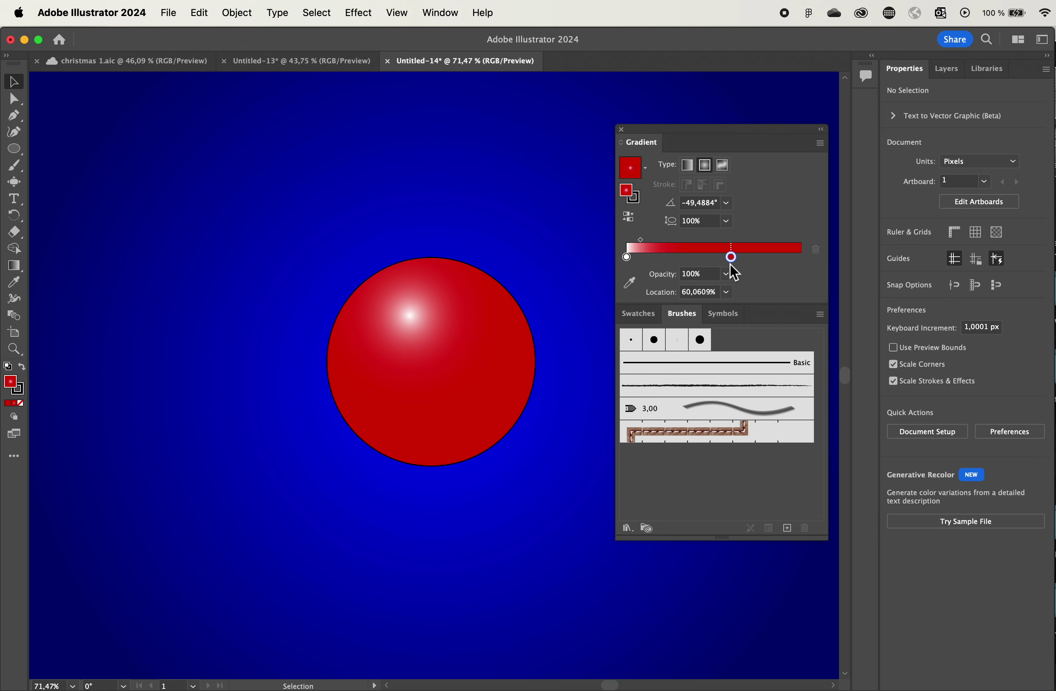
{"action": "left_click", "coordinate": [798, 258]}
{"action": "double_click", "coordinate": [797, 257]}
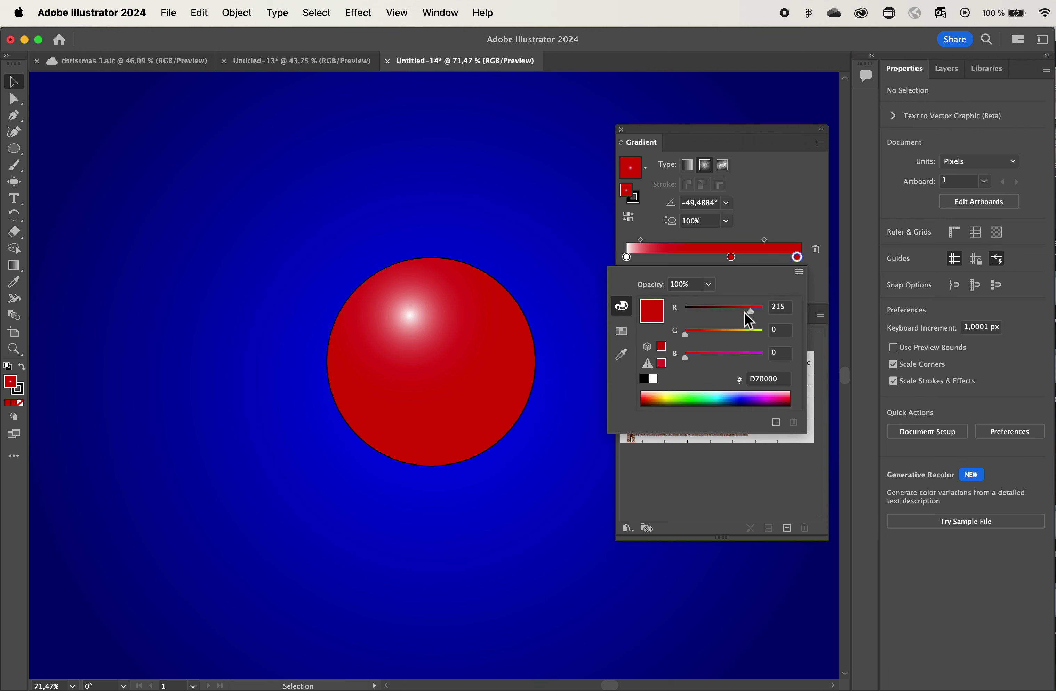
{"action": "left_click_drag", "start_coordinate": [750, 314], "coordinate": [710, 313]}
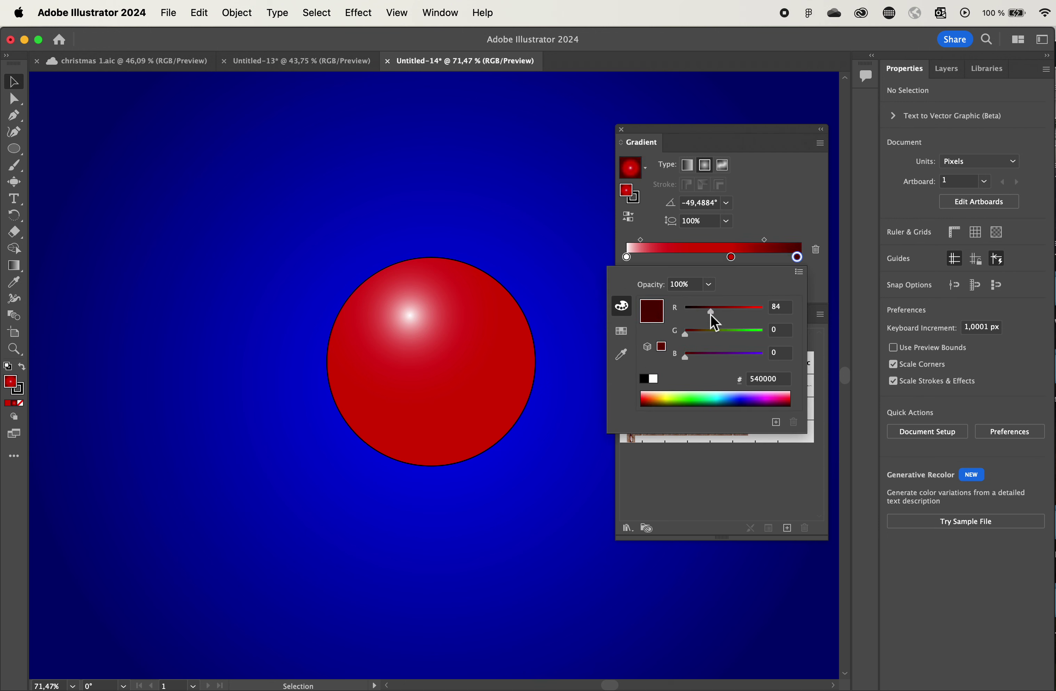
{"action": "left_click", "coordinate": [802, 183]}
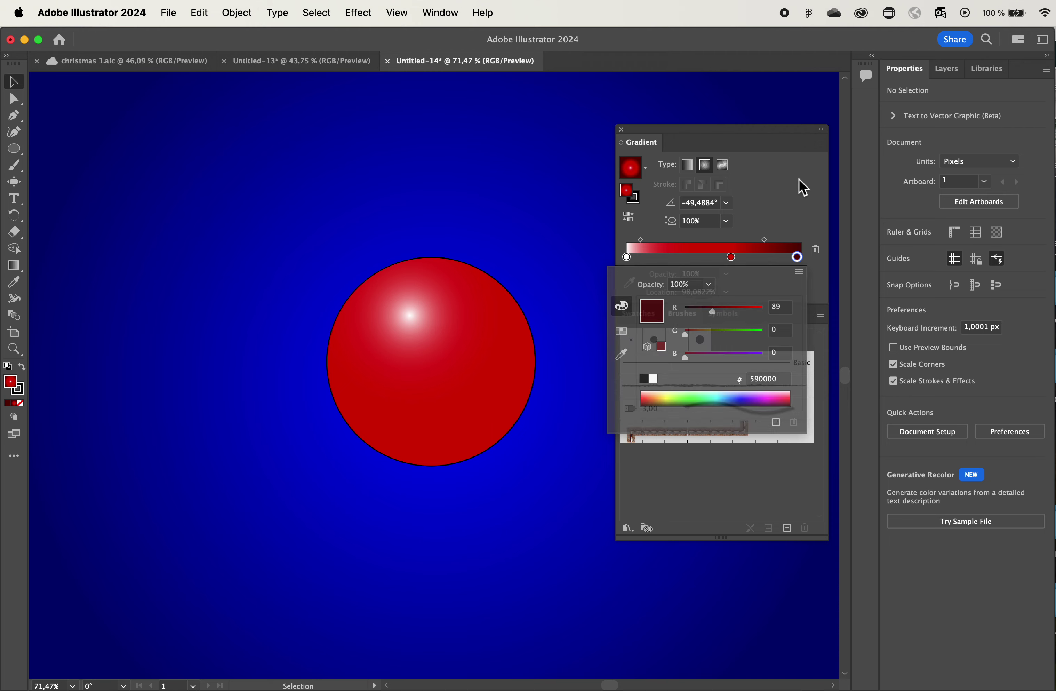
Step: Select the ball, move its gradient's red stop to about 57%, and add a dark red 650000 stop at about 98%
{"action": "left_click", "coordinate": [427, 378]}
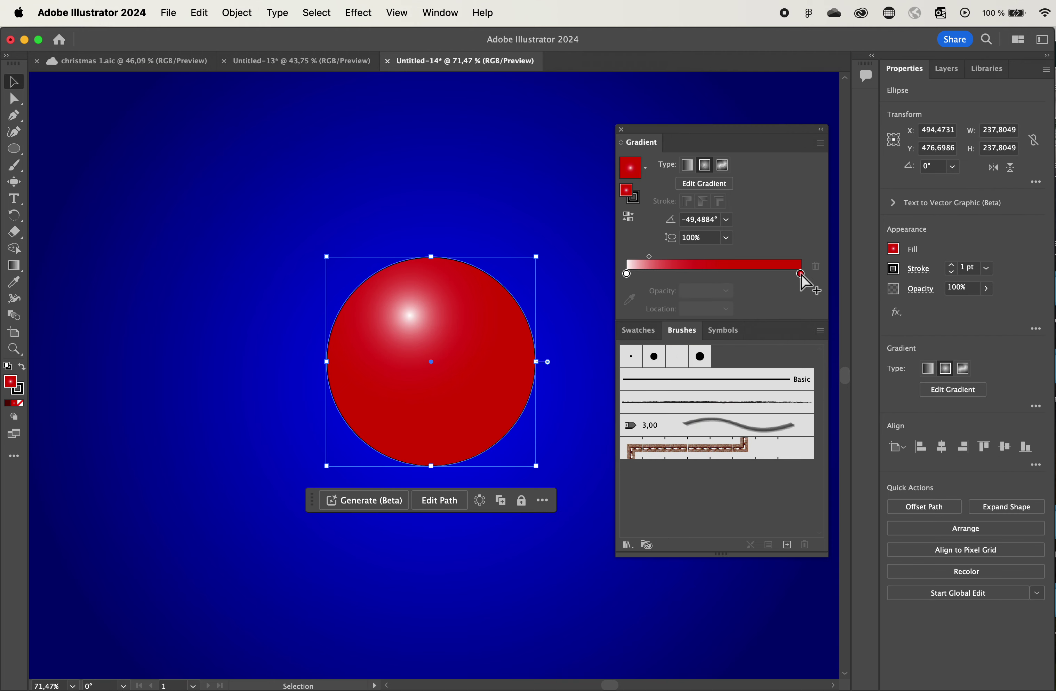
{"action": "left_click", "coordinate": [747, 274]}
{"action": "left_click_drag", "start_coordinate": [748, 275], "coordinate": [749, 318]}
{"action": "left_click_drag", "start_coordinate": [801, 274], "coordinate": [727, 277]}
{"action": "left_click", "coordinate": [799, 274]}
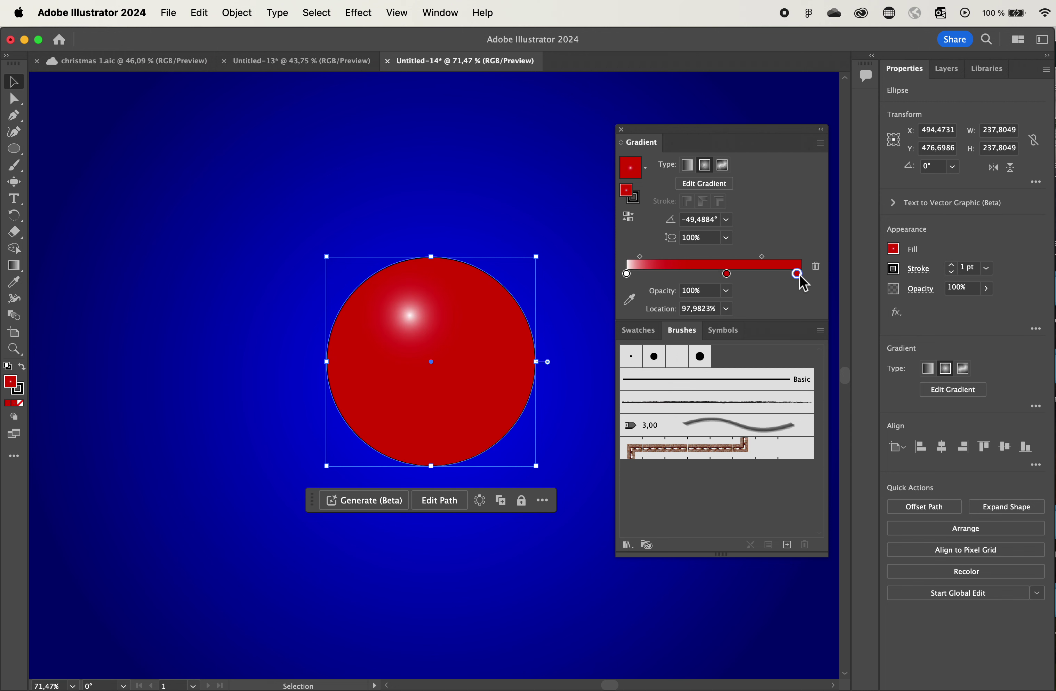
{"action": "double_click", "coordinate": [798, 275]}
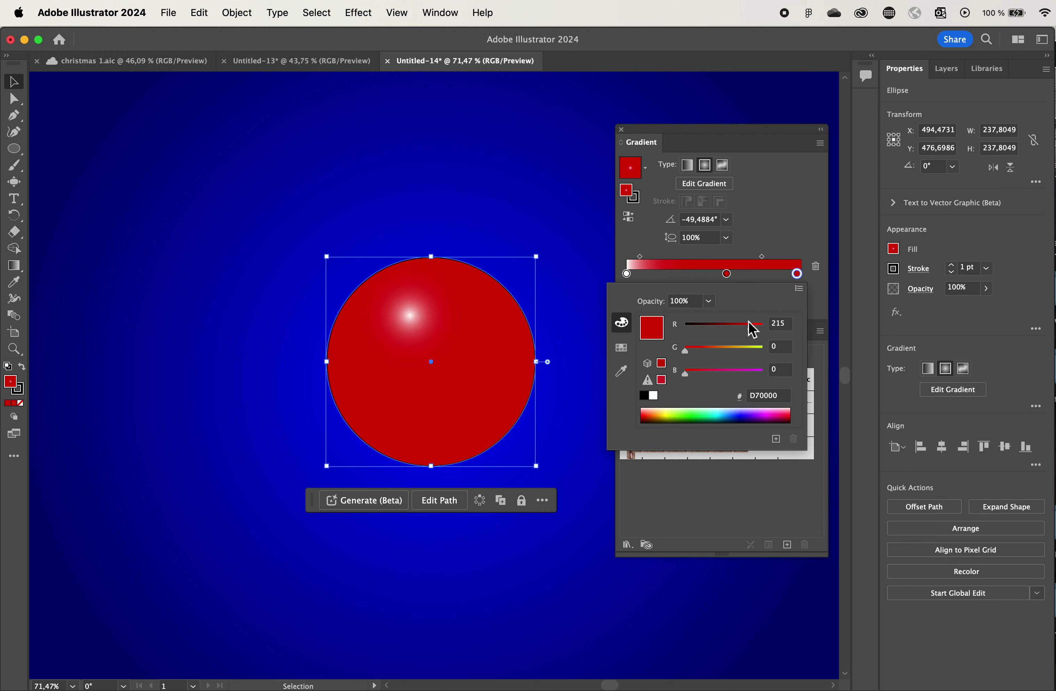
{"action": "left_click_drag", "start_coordinate": [750, 328], "coordinate": [717, 334]}
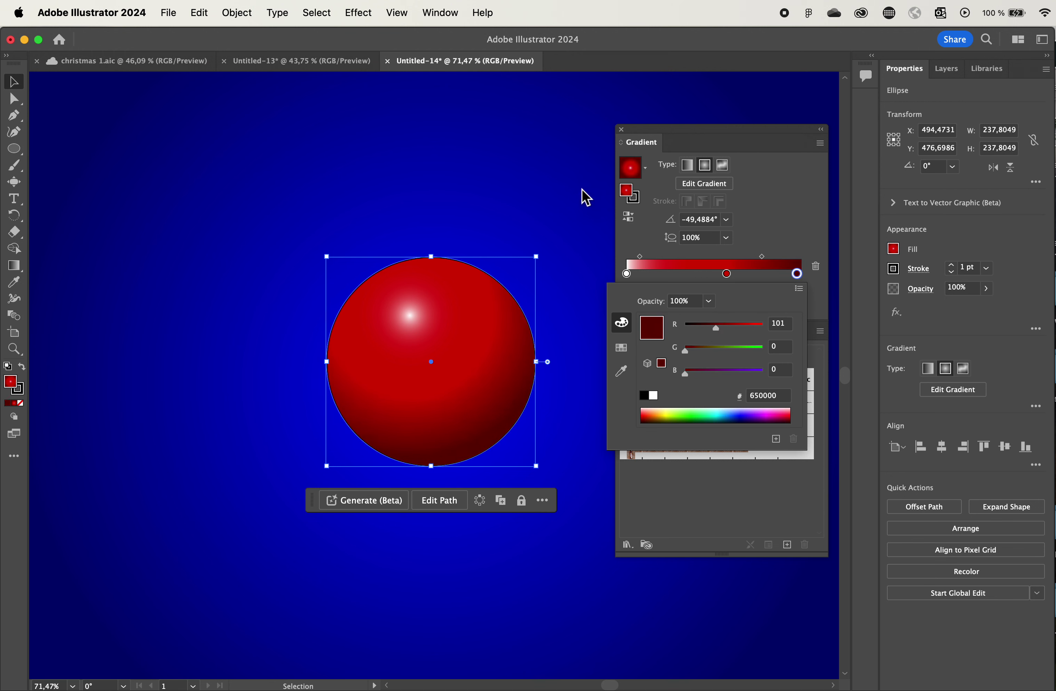
{"action": "left_click", "coordinate": [574, 202]}
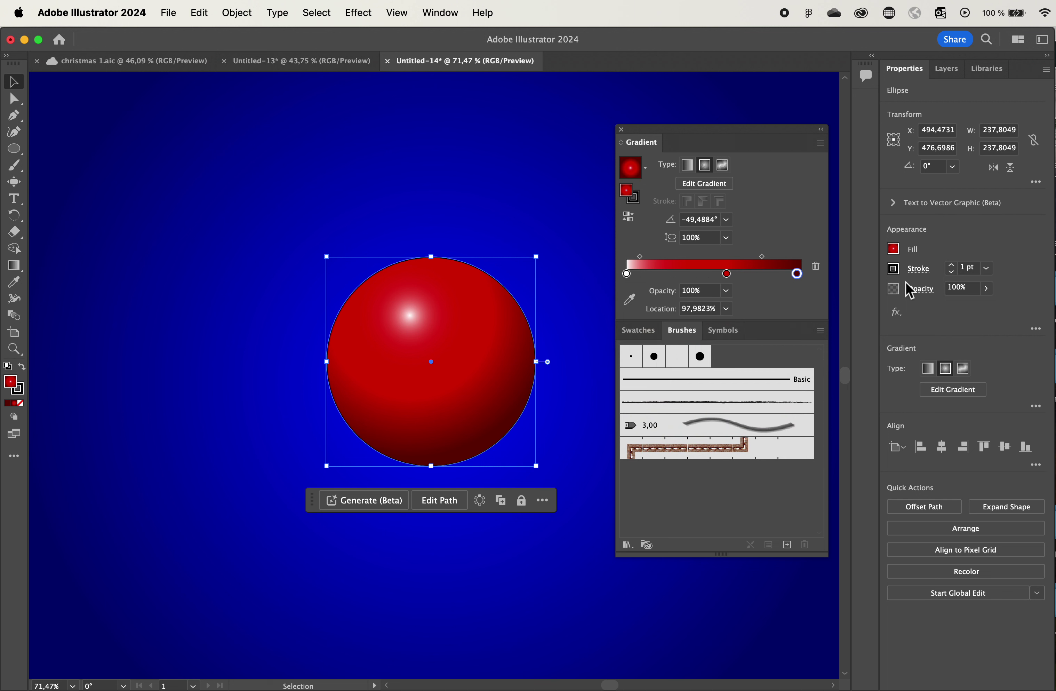
Step: Remove the ball's stroke and deselect it
{"action": "left_click", "coordinate": [894, 270]}
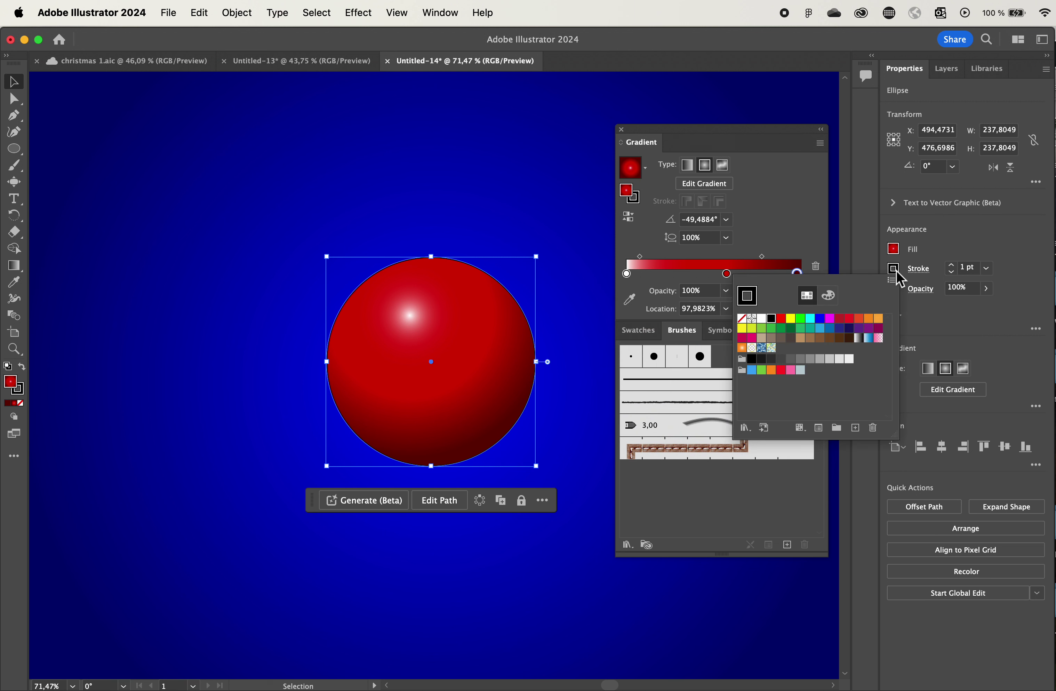
{"action": "left_click", "coordinate": [742, 319]}
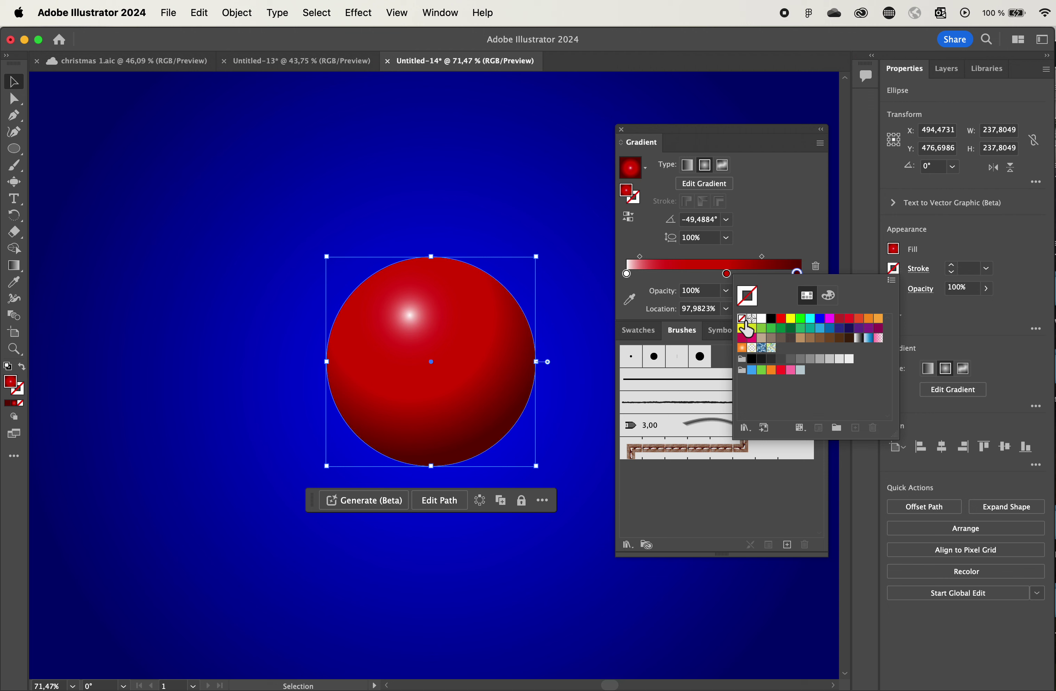
{"action": "left_click", "coordinate": [596, 229]}
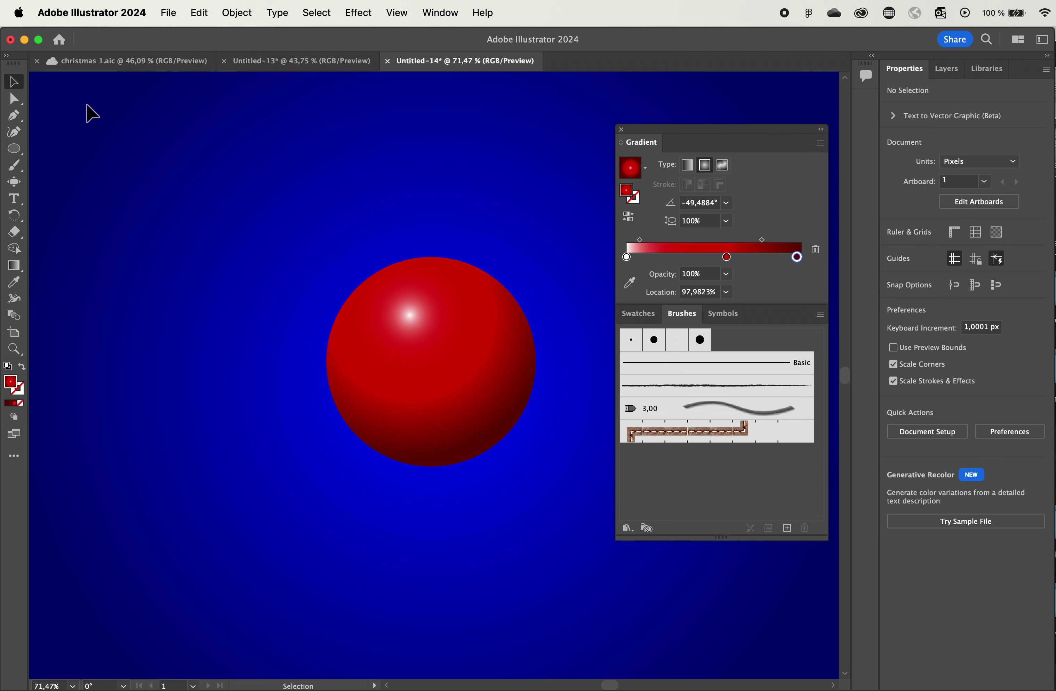
Step: Draw a rectangular cap about 62 x 24 px at the ball's top edge and change its gradient to linear
{"action": "left_click", "coordinate": [22, 156]}
{"action": "left_click", "coordinate": [69, 148]}
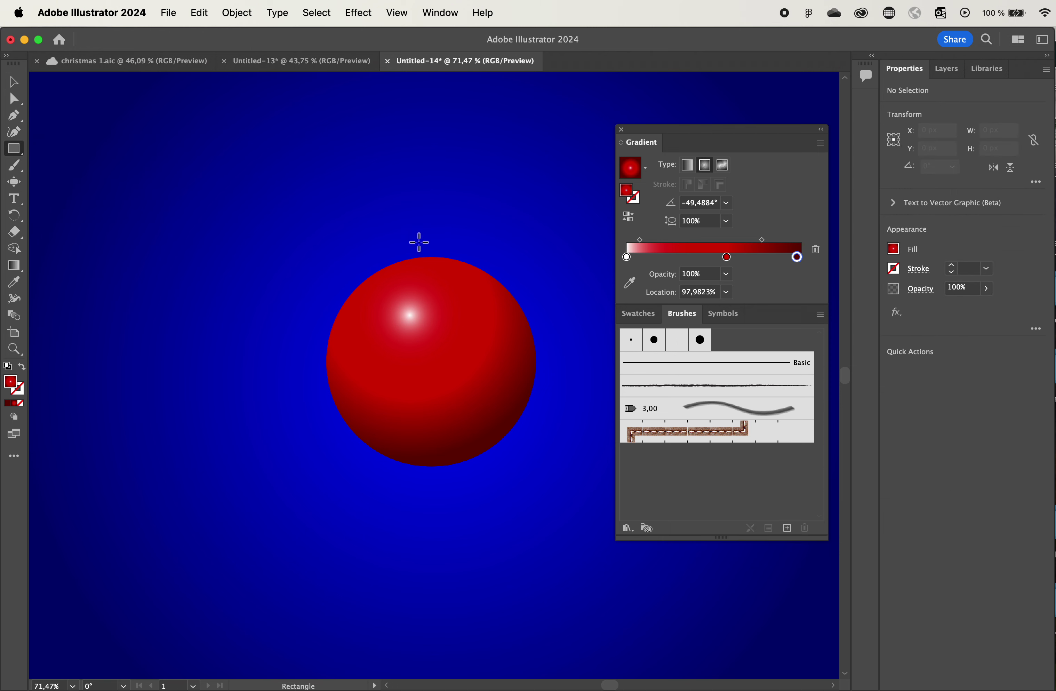
{"action": "left_click_drag", "start_coordinate": [411, 242], "coordinate": [470, 265]}
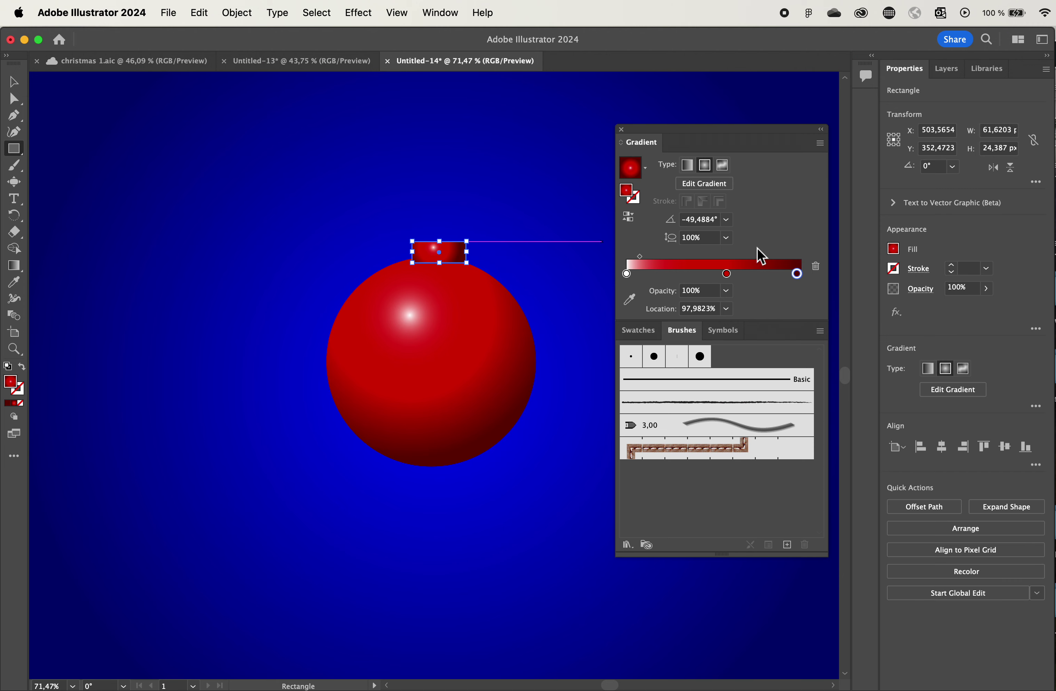
{"action": "left_click", "coordinate": [686, 166]}
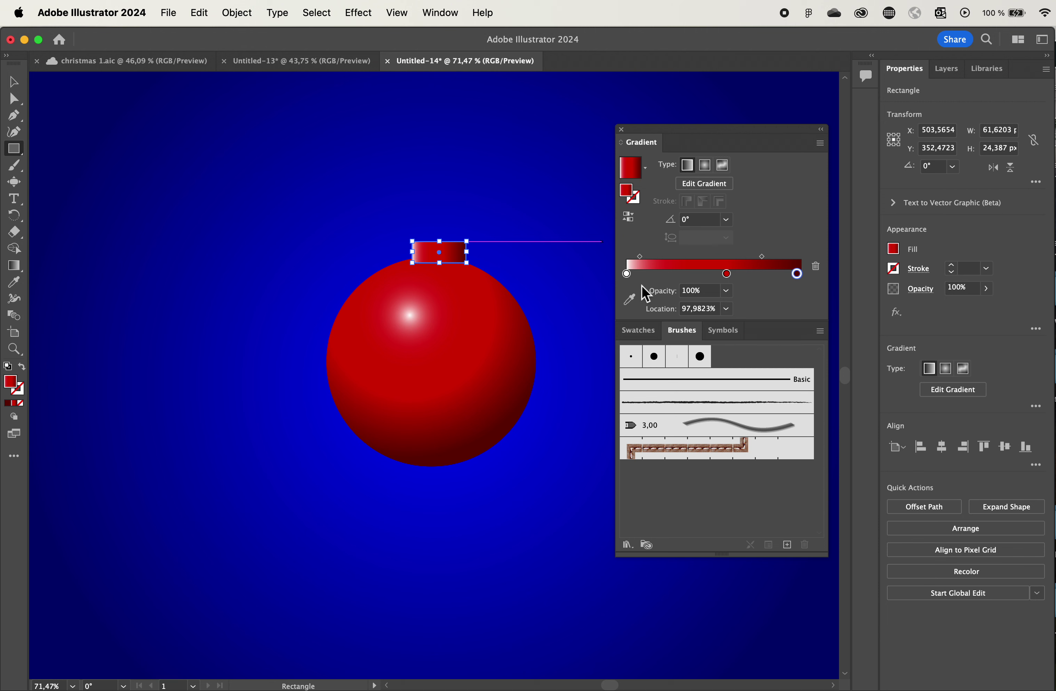
Step: Reorder the cap gradient with white at about 28% and red at about 1.4%, and recolour the red stop orange D76E00
{"action": "mouse_move", "coordinate": [628, 276]}
{"action": "left_mouse_down"}
{"action": "mouse_move", "coordinate": [679, 278]}
{"action": "mouse_move", "coordinate": [628, 274]}
{"action": "left_mouse_up"}
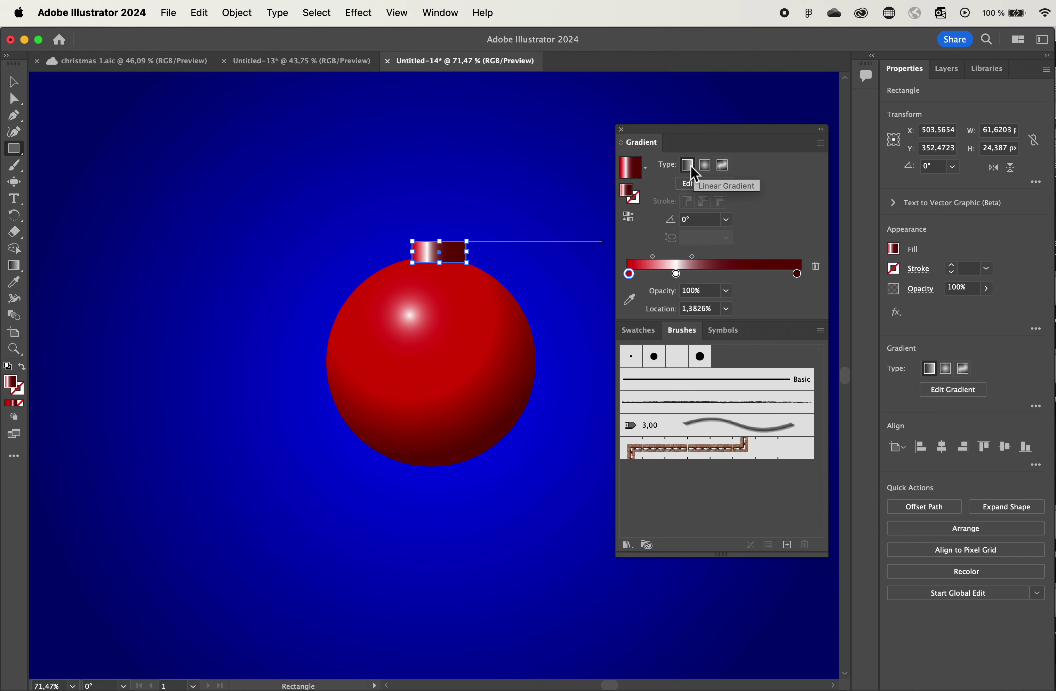
{"action": "double_click", "coordinate": [628, 274]}
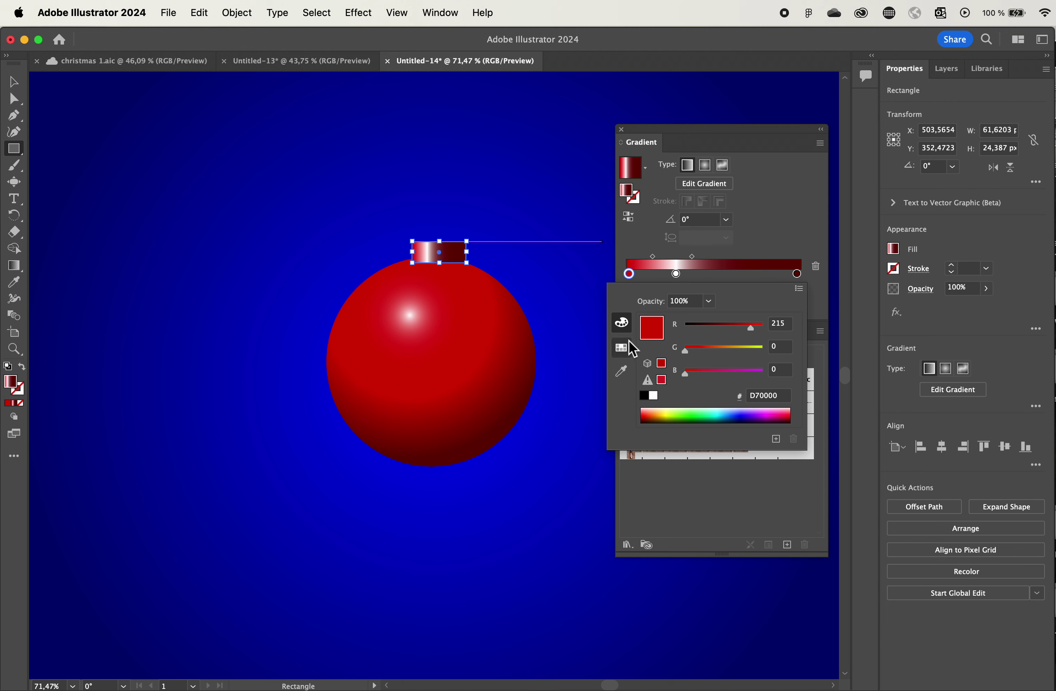
{"action": "left_click", "coordinate": [622, 348]}
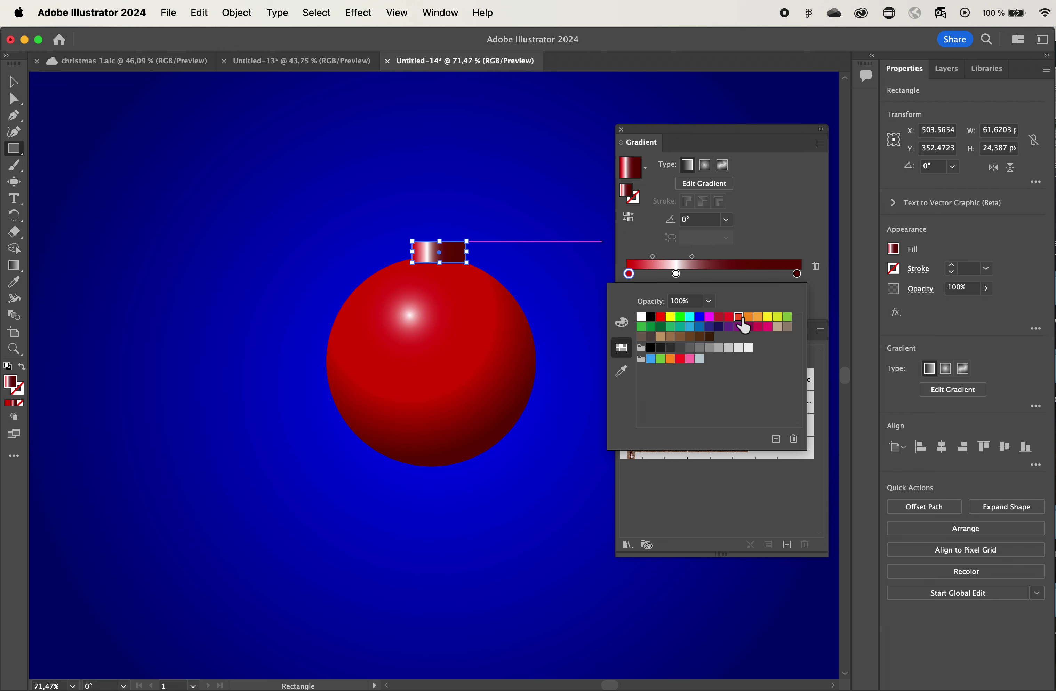
{"action": "left_click", "coordinate": [629, 273]}
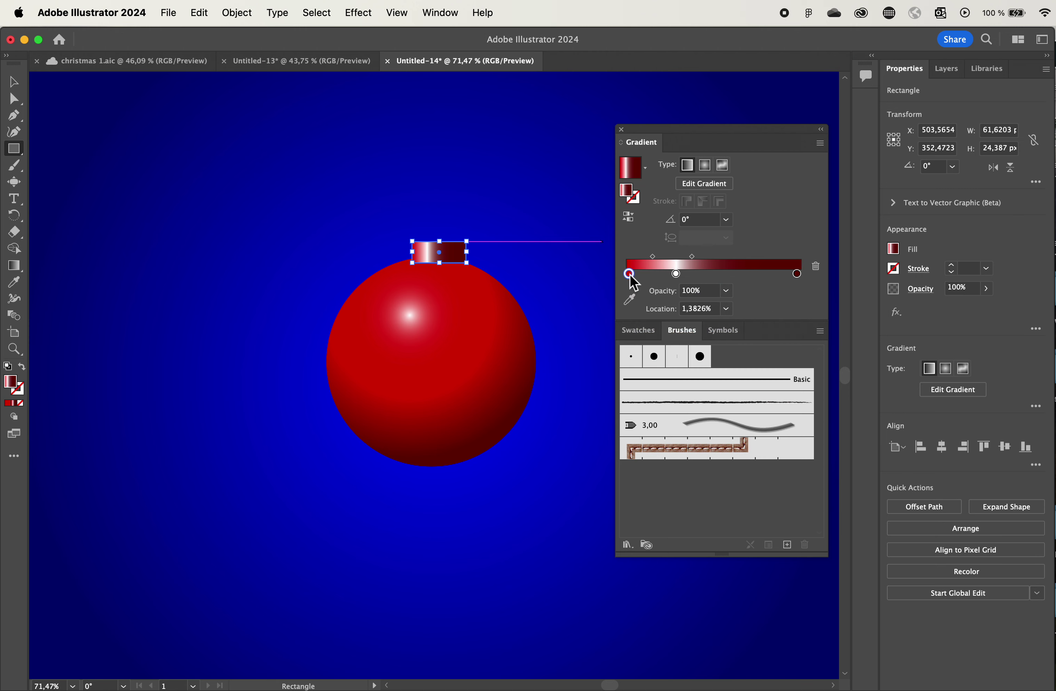
{"action": "double_click", "coordinate": [629, 274]}
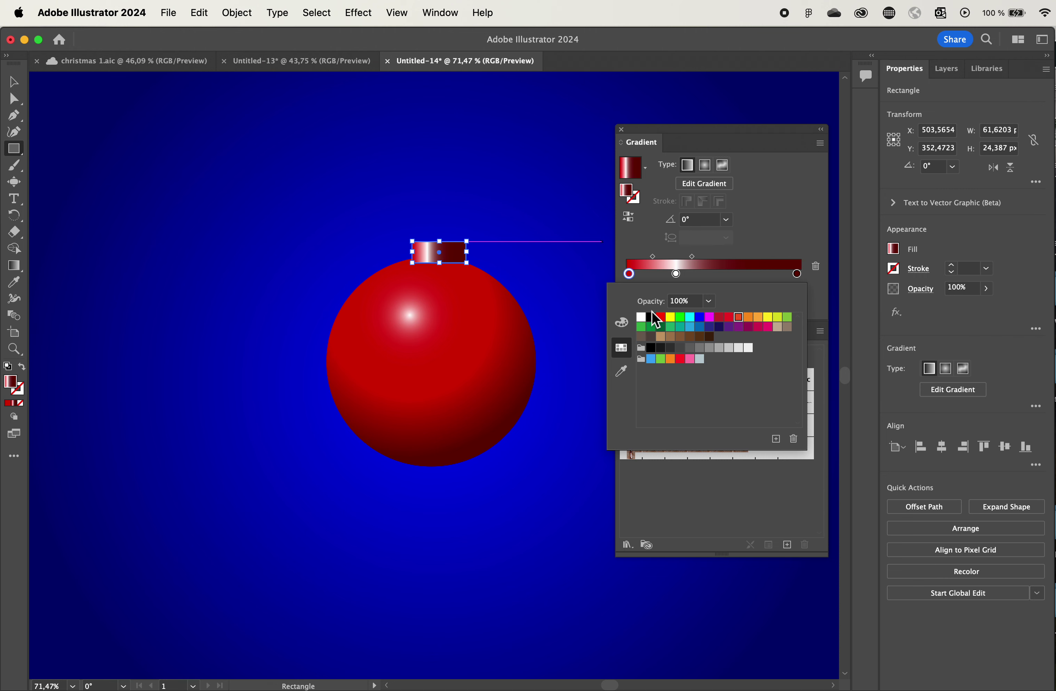
{"action": "left_click", "coordinate": [631, 322]}
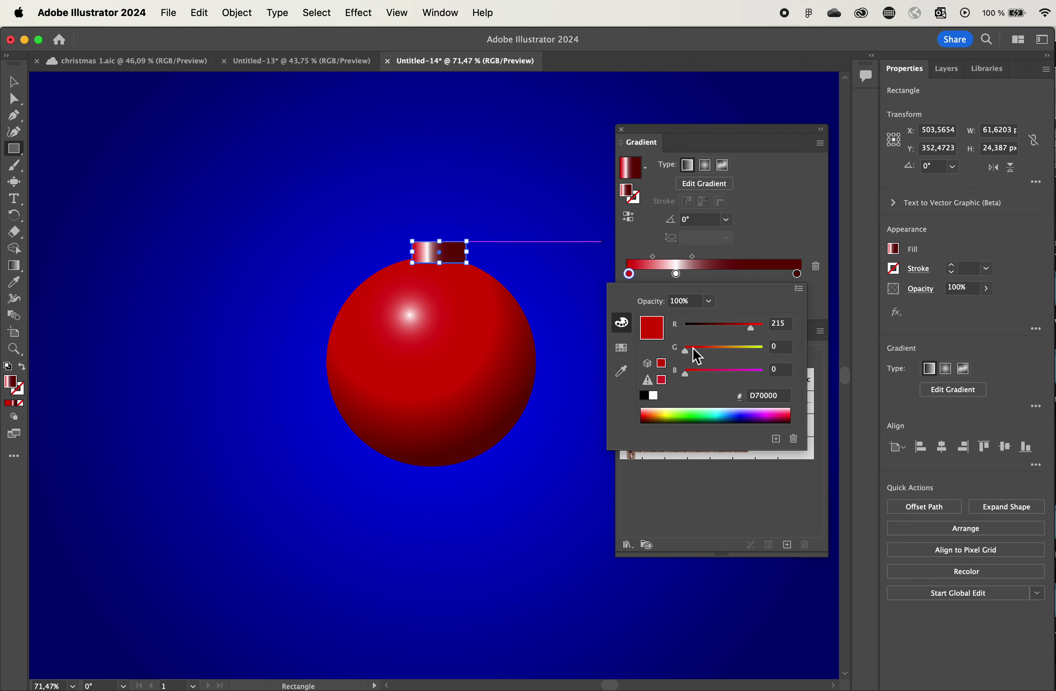
{"action": "left_click_drag", "start_coordinate": [693, 349], "coordinate": [721, 350]}
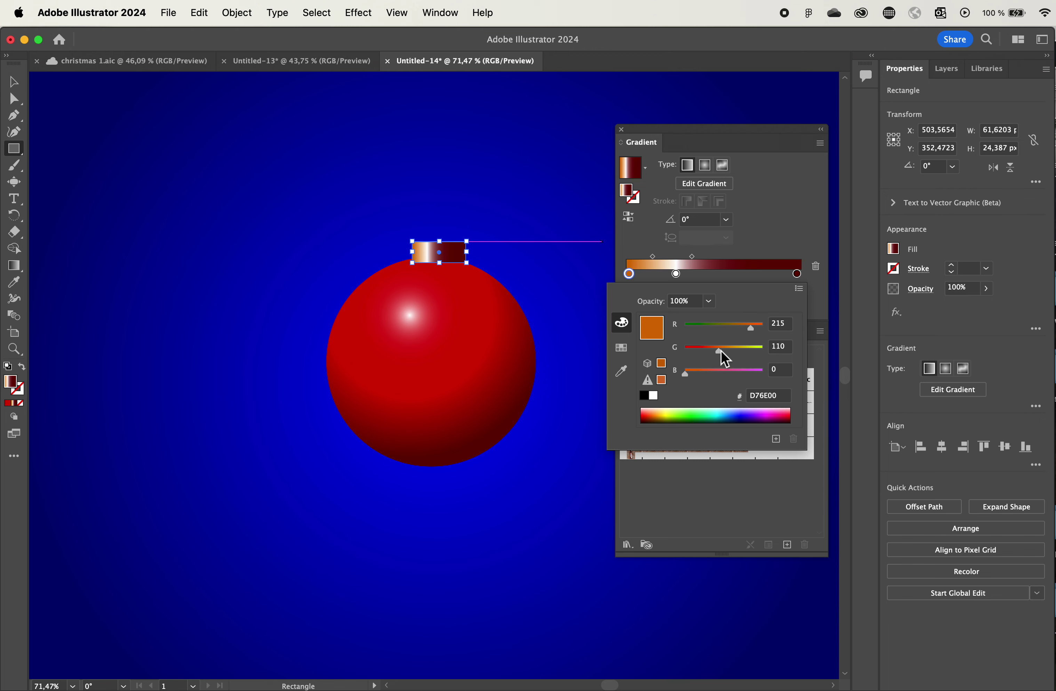
Step: Recolour the cap gradient's dark red end stop to E56C00, and shift the white stop to about 32% with its following midpoint at 30.869%
{"action": "left_click", "coordinate": [798, 275]}
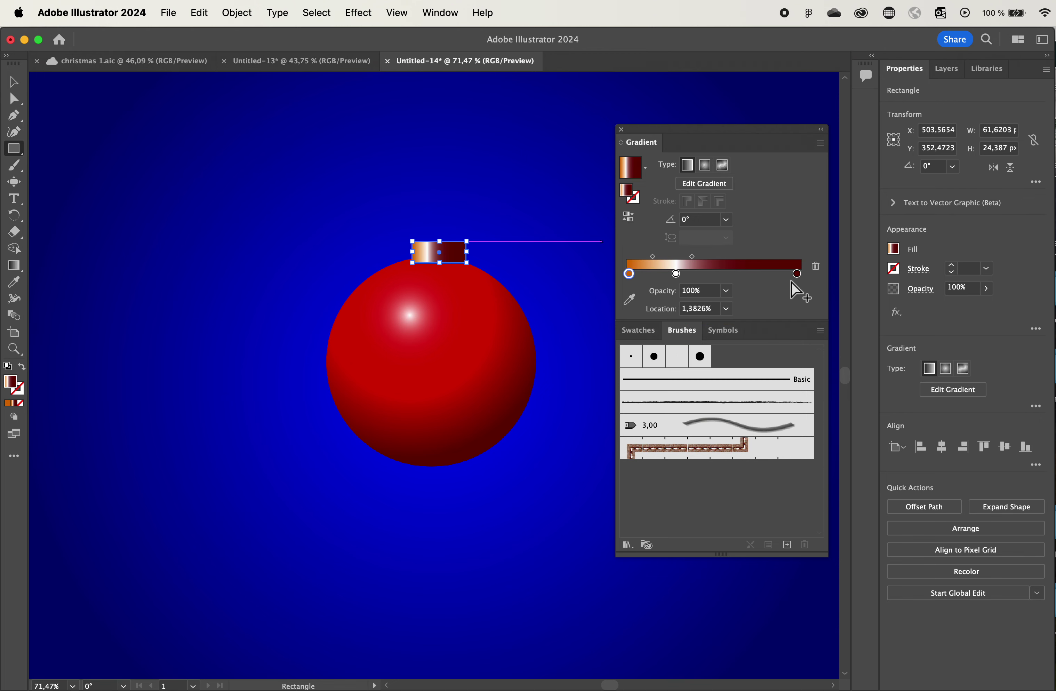
{"action": "double_click", "coordinate": [797, 274]}
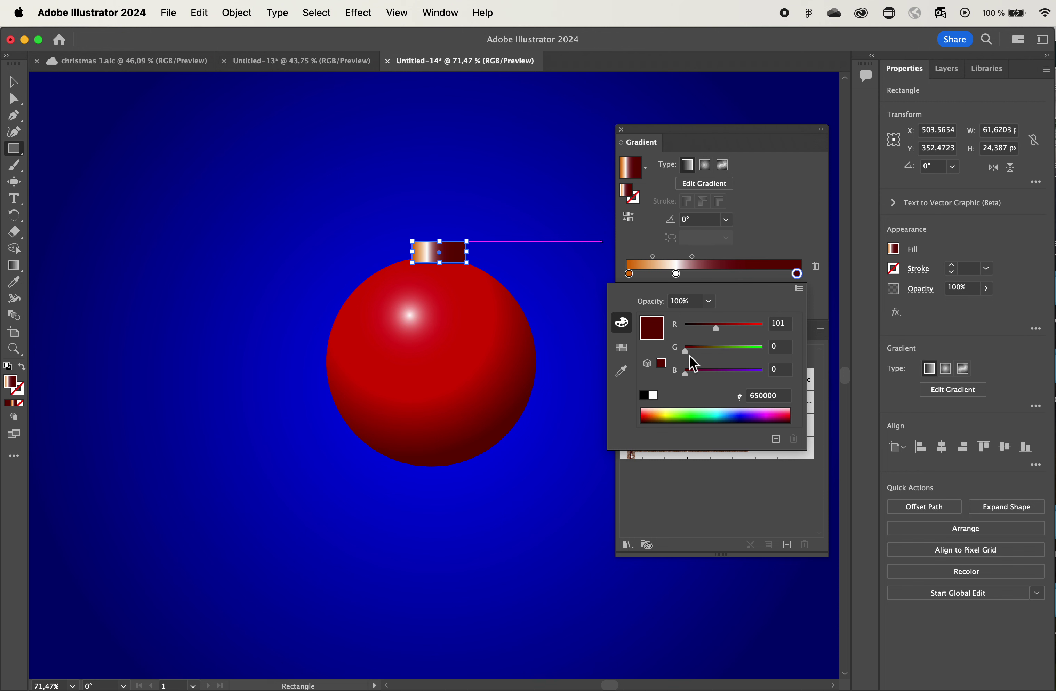
{"action": "left_click_drag", "start_coordinate": [686, 352], "coordinate": [719, 350]}
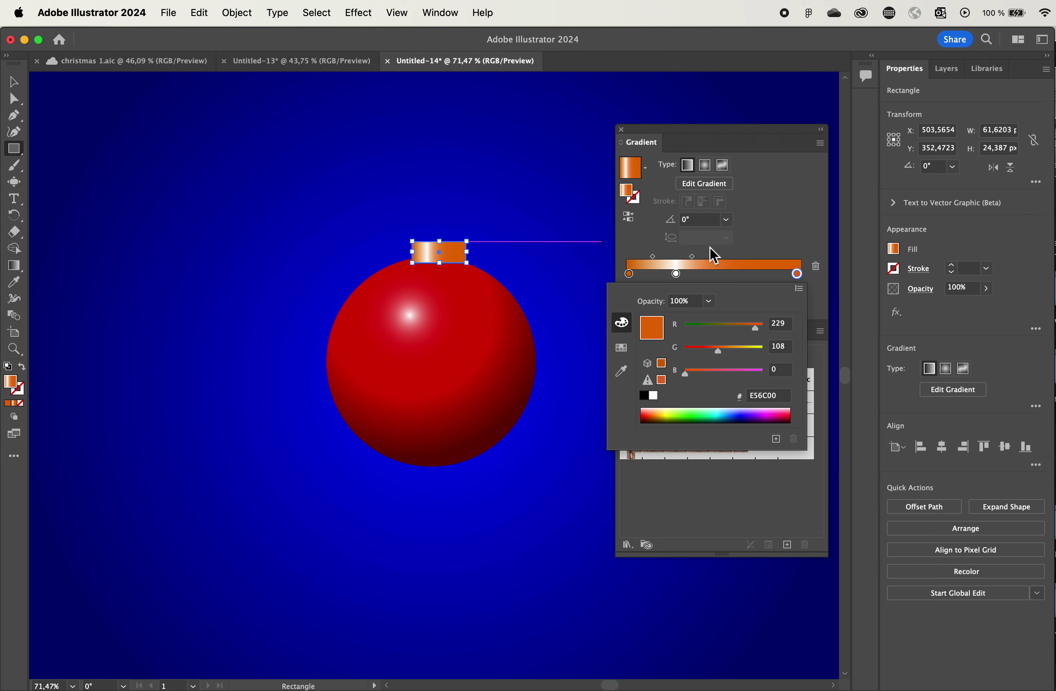
{"action": "left_click", "coordinate": [683, 274]}
{"action": "left_click_drag", "start_coordinate": [684, 274], "coordinate": [719, 258]}
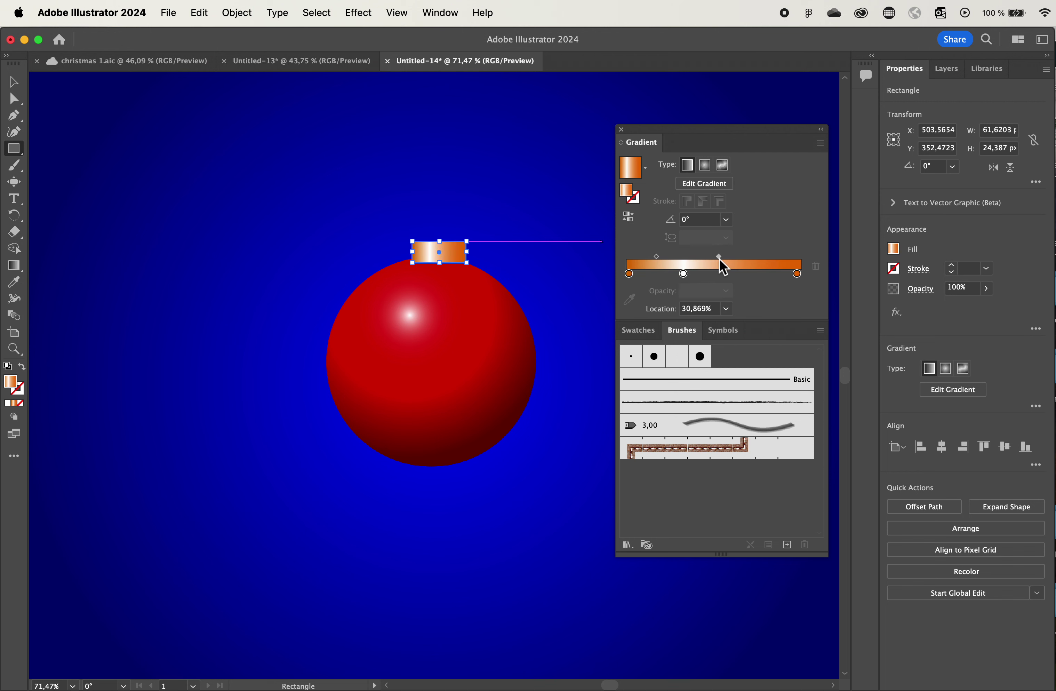
Step: Move the cap slightly left to centre it on top of the ball, and deselect it
{"action": "left_click", "coordinate": [15, 83]}
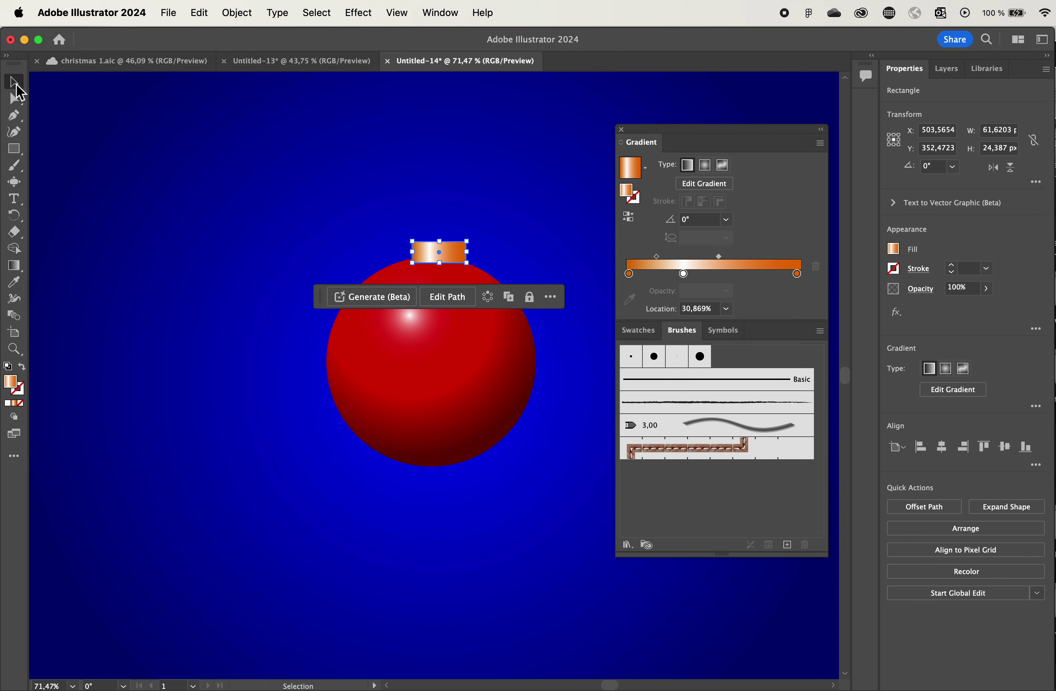
{"action": "left_click", "coordinate": [250, 192]}
{"action": "left_click_drag", "start_coordinate": [458, 255], "coordinate": [451, 254]}
{"action": "left_click", "coordinate": [478, 211]}
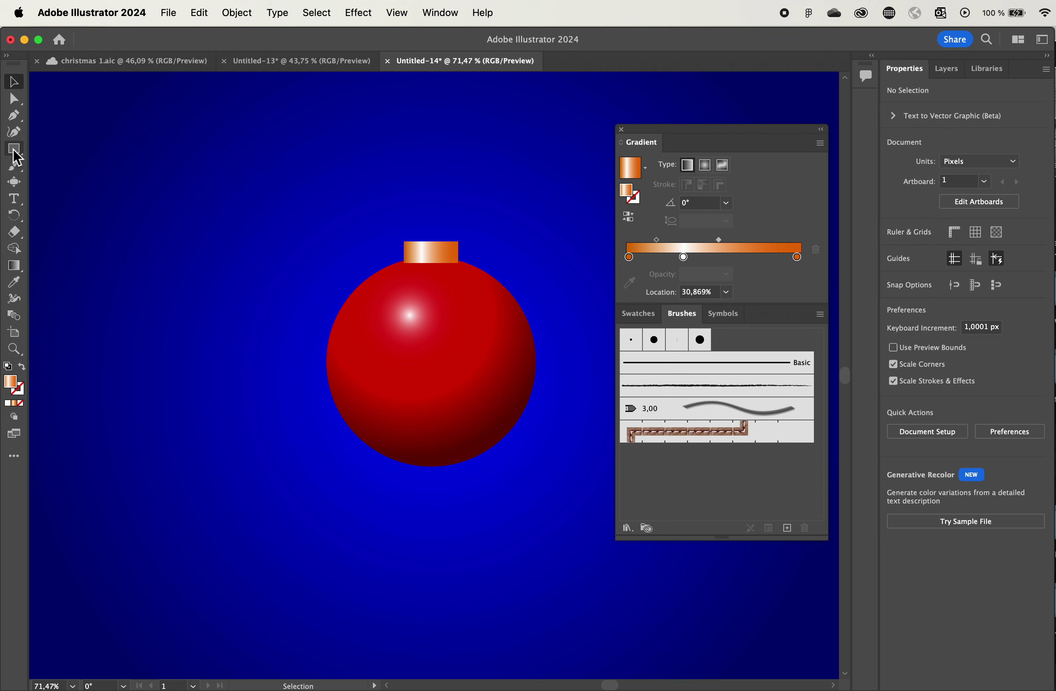
Step: Draw a circle about 72 px in diameter above the cap and swap its fill and stroke, leaving an orange gradient outline without fill
{"action": "left_click_drag", "start_coordinate": [13, 148], "coordinate": [63, 165]}
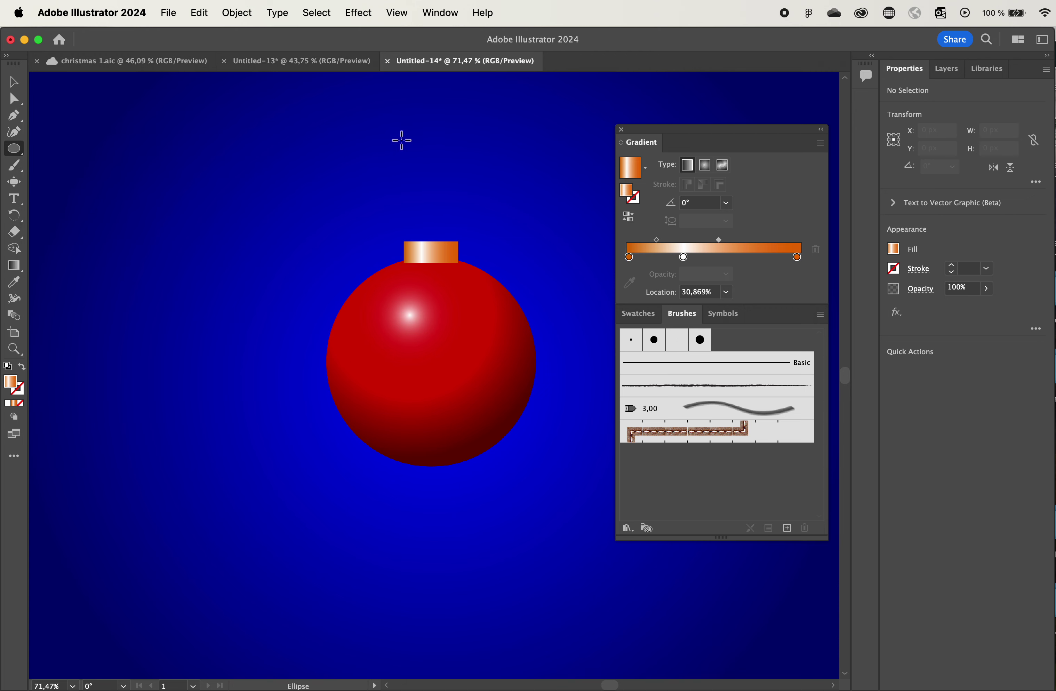
{"action": "left_click_drag", "start_coordinate": [404, 151], "coordinate": [469, 213]}
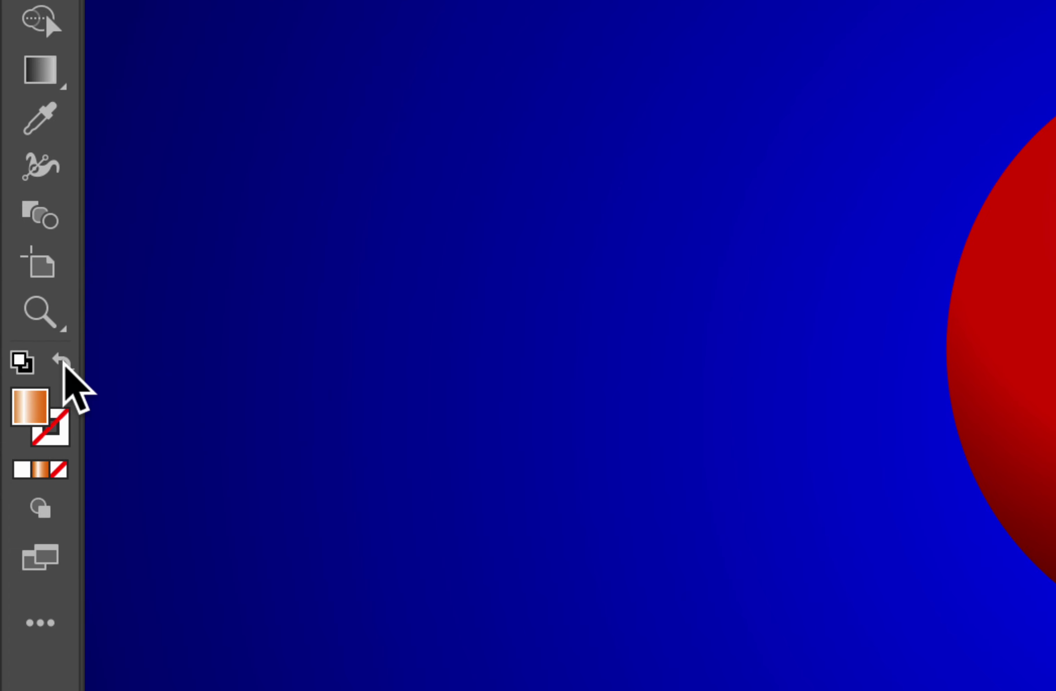
{"action": "left_click", "coordinate": [64, 362]}
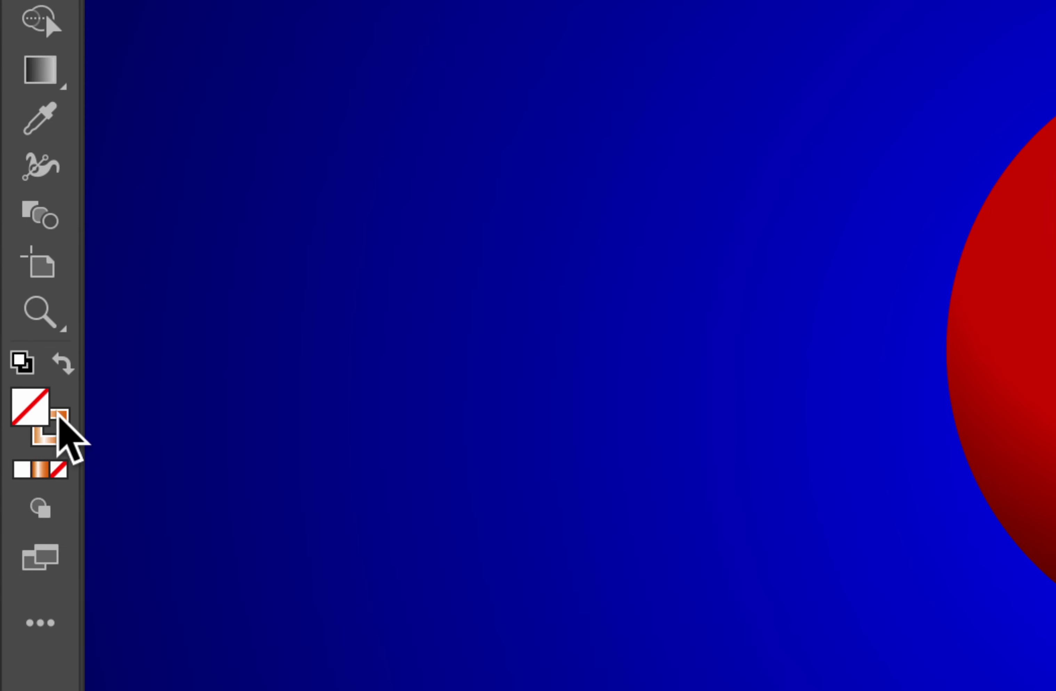
{"action": "left_click", "coordinate": [62, 426]}
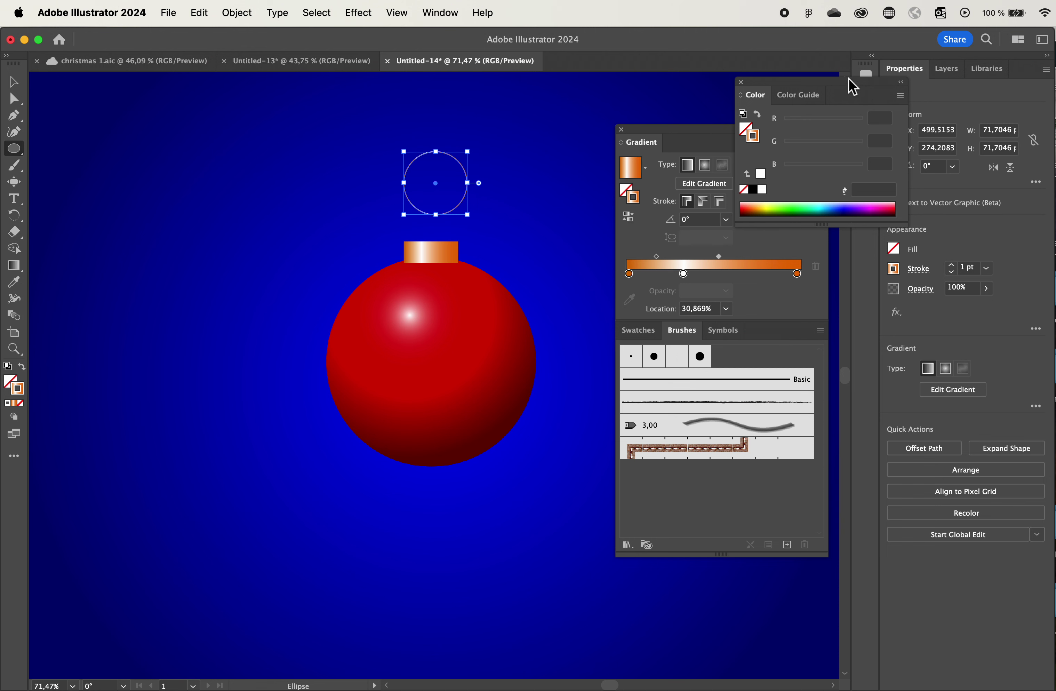
Step: Move the Color panel below the brushes list and set the circle's stroke weight to 7 pt
{"action": "mouse_move", "coordinate": [852, 87]}
{"action": "left_mouse_down"}
{"action": "mouse_move", "coordinate": [782, 83]}
{"action": "mouse_move", "coordinate": [742, 488]}
{"action": "mouse_move", "coordinate": [763, 466]}
{"action": "left_mouse_up"}
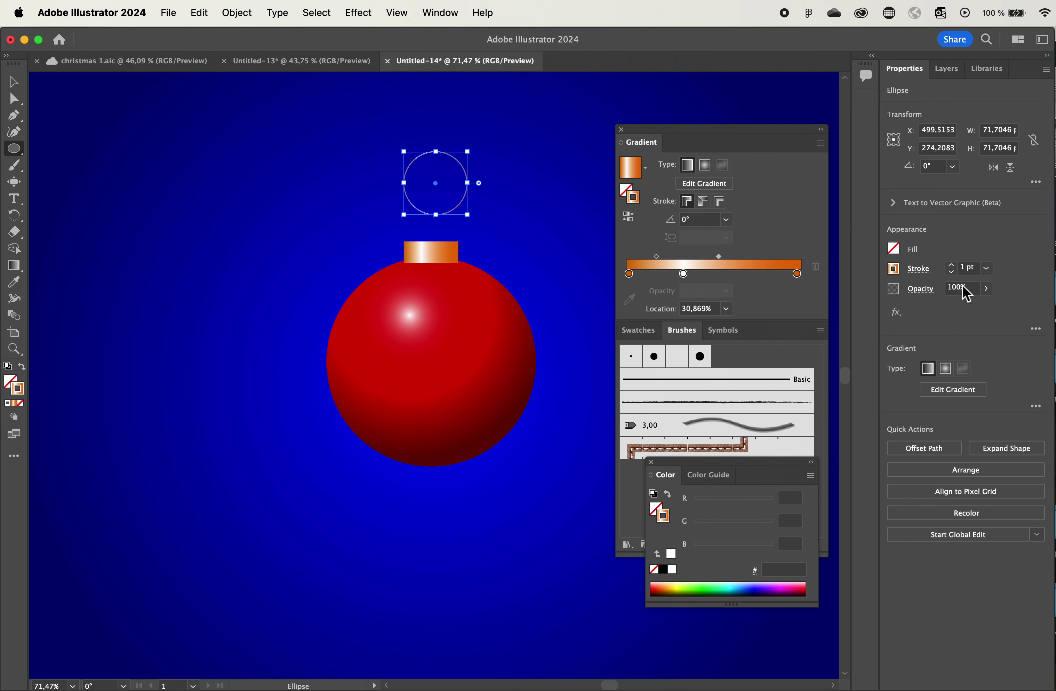
{"action": "left_click", "coordinate": [952, 265]}
{"action": "left_click", "coordinate": [951, 265]}
{"action": "left_click", "coordinate": [951, 264]}
{"action": "left_click", "coordinate": [951, 265]}
{"action": "left_click", "coordinate": [951, 265]}
{"action": "left_click", "coordinate": [951, 265]}
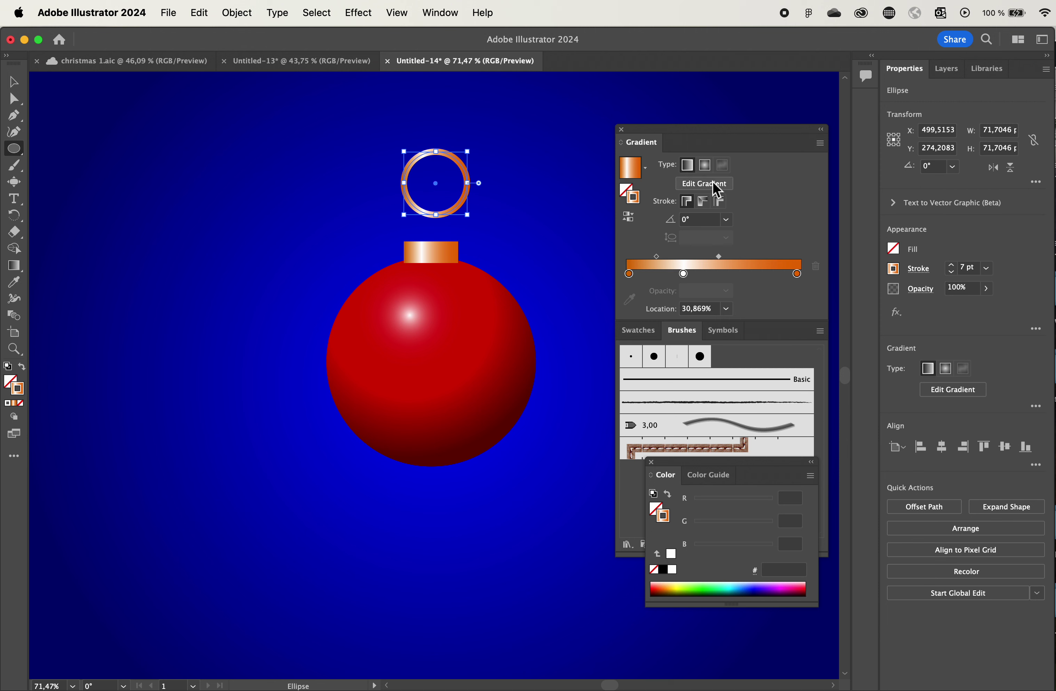
Step: Change the ring's stroke gradient to radial, try the Gradient tool on it, and deselect the ring
{"action": "left_click", "coordinate": [704, 169]}
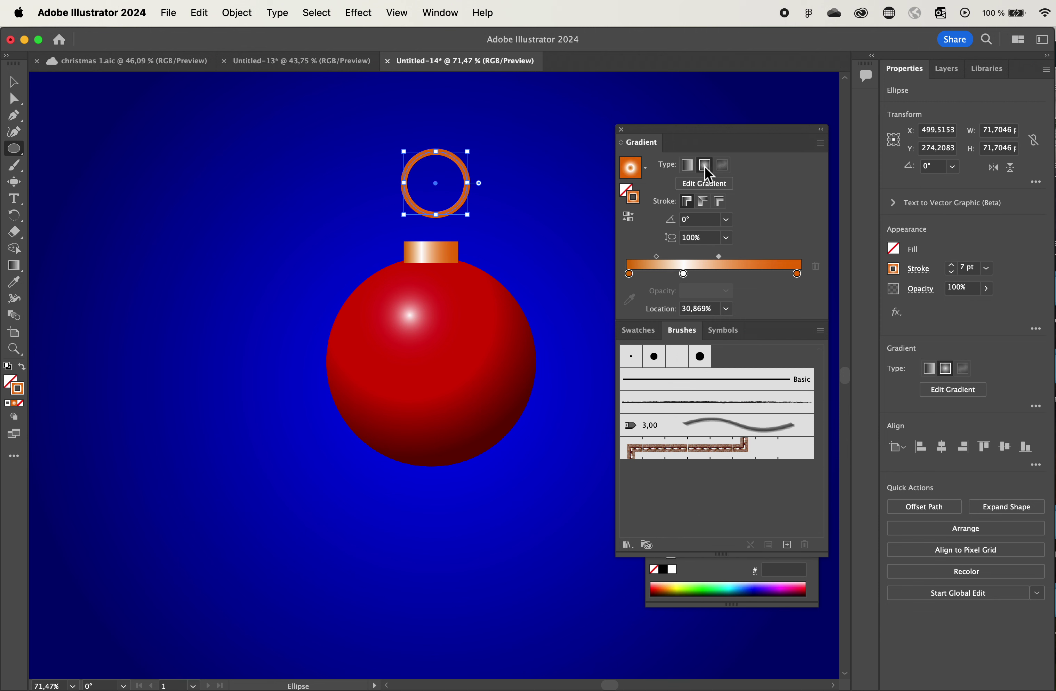
{"action": "left_click", "coordinate": [19, 268]}
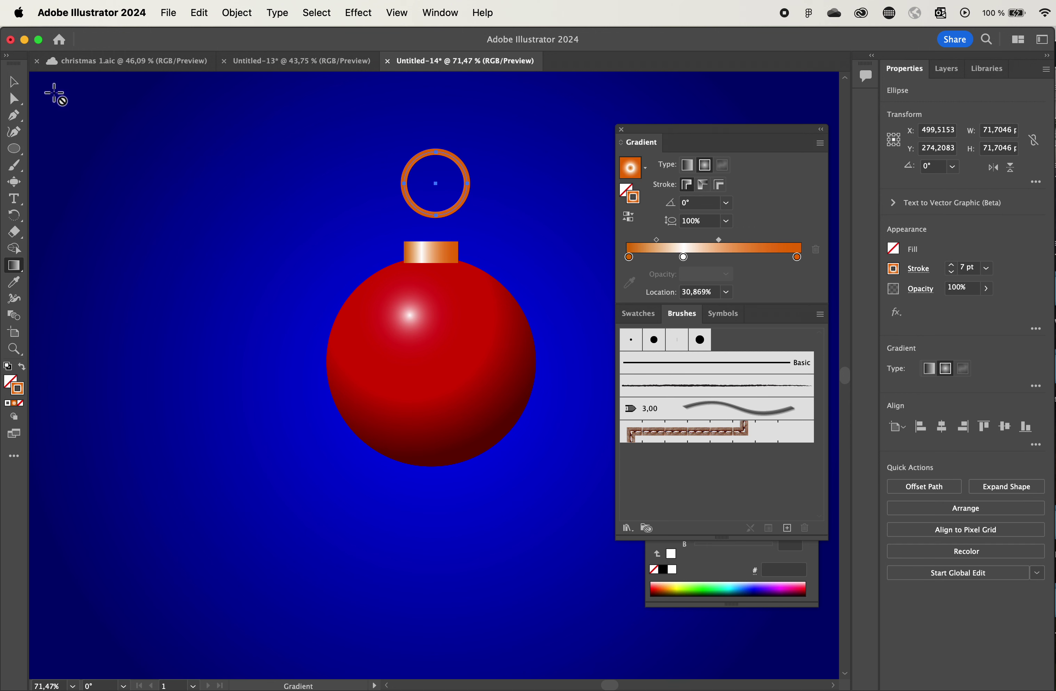
{"action": "left_click", "coordinate": [14, 82]}
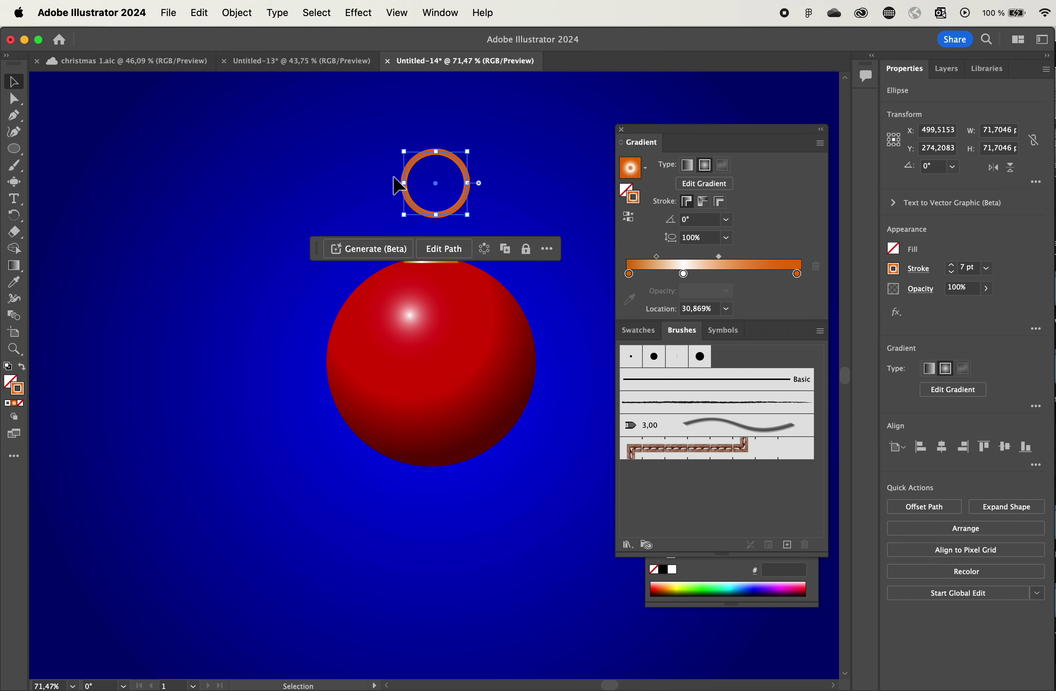
{"action": "left_click", "coordinate": [15, 269]}
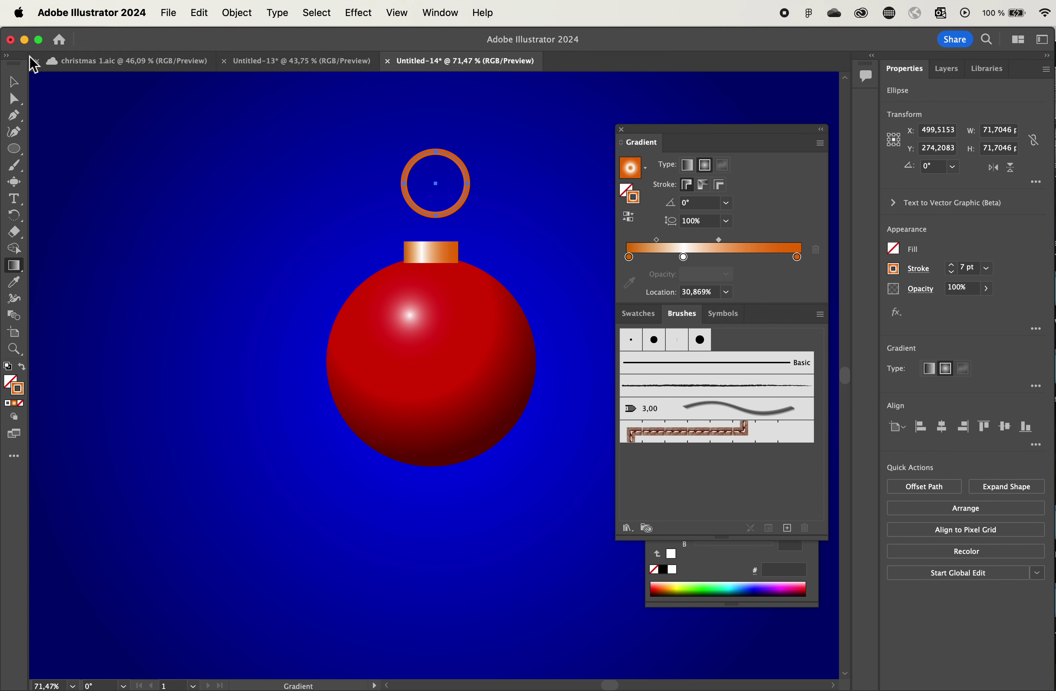
{"action": "left_click", "coordinate": [13, 81]}
{"action": "left_click", "coordinate": [234, 219]}
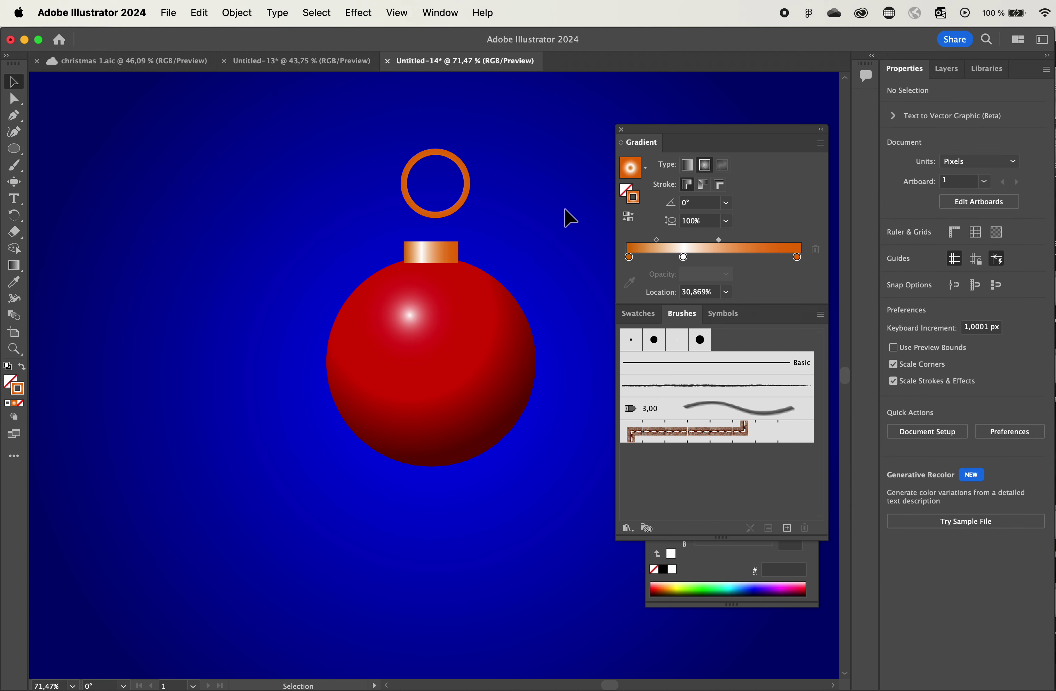
Step: Move the ring down onto the cap and gather its radial stroke gradient stops near the outer end, orange at 83.73%, white, and orange at 98%
{"action": "left_click_drag", "start_coordinate": [464, 207], "coordinate": [459, 229]}
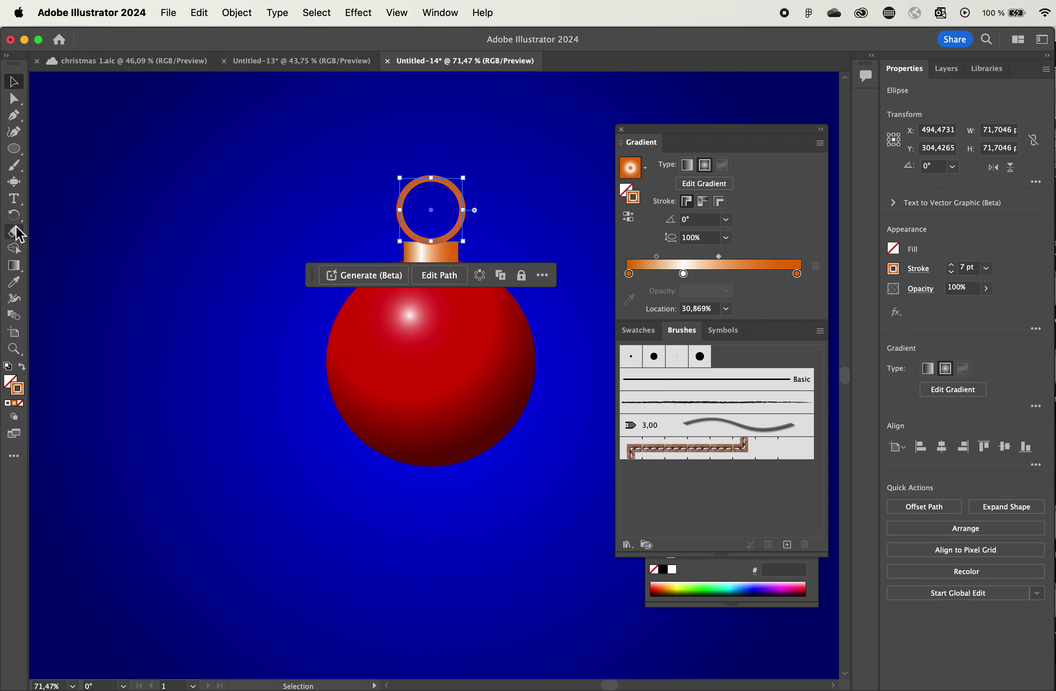
{"action": "left_click", "coordinate": [15, 268]}
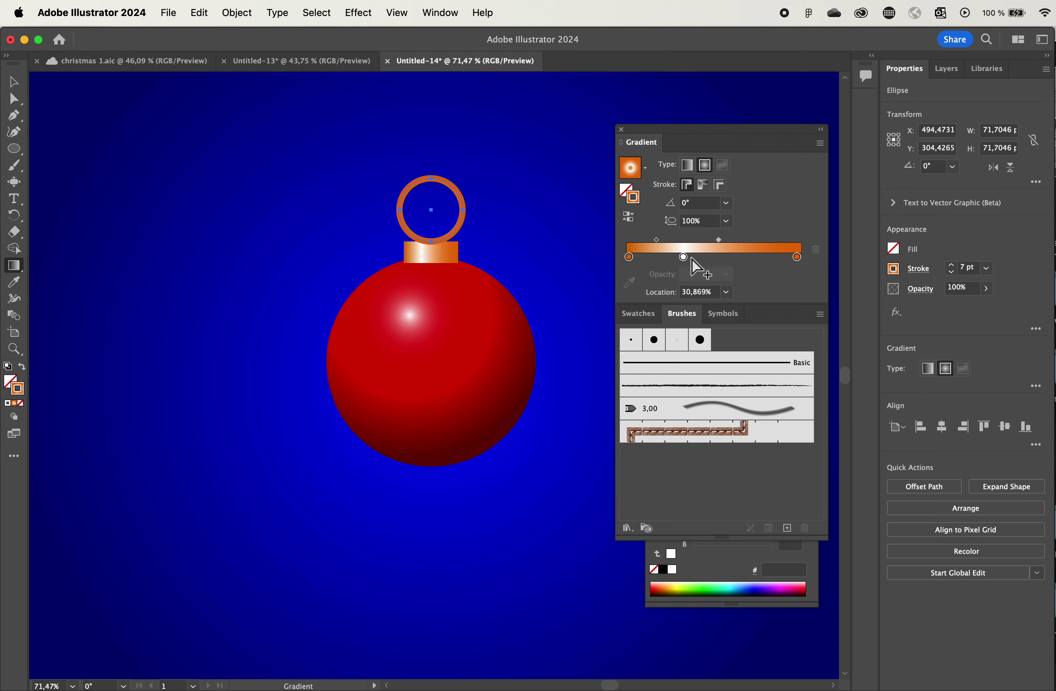
{"action": "left_click_drag", "start_coordinate": [683, 257], "coordinate": [767, 257]}
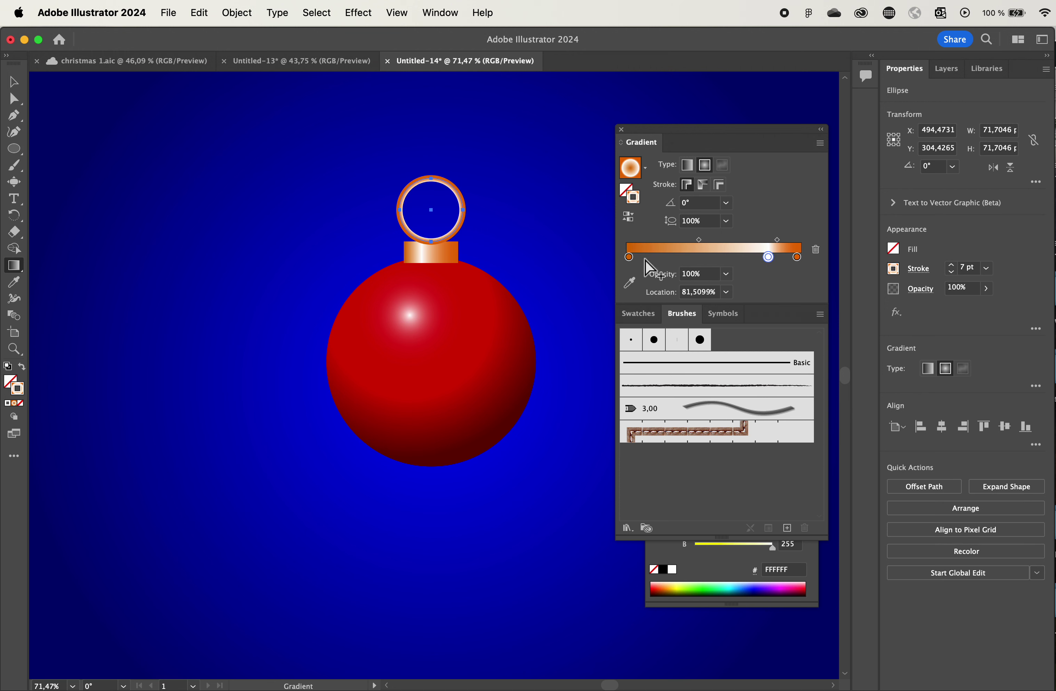
{"action": "left_click_drag", "start_coordinate": [631, 256], "coordinate": [735, 253]}
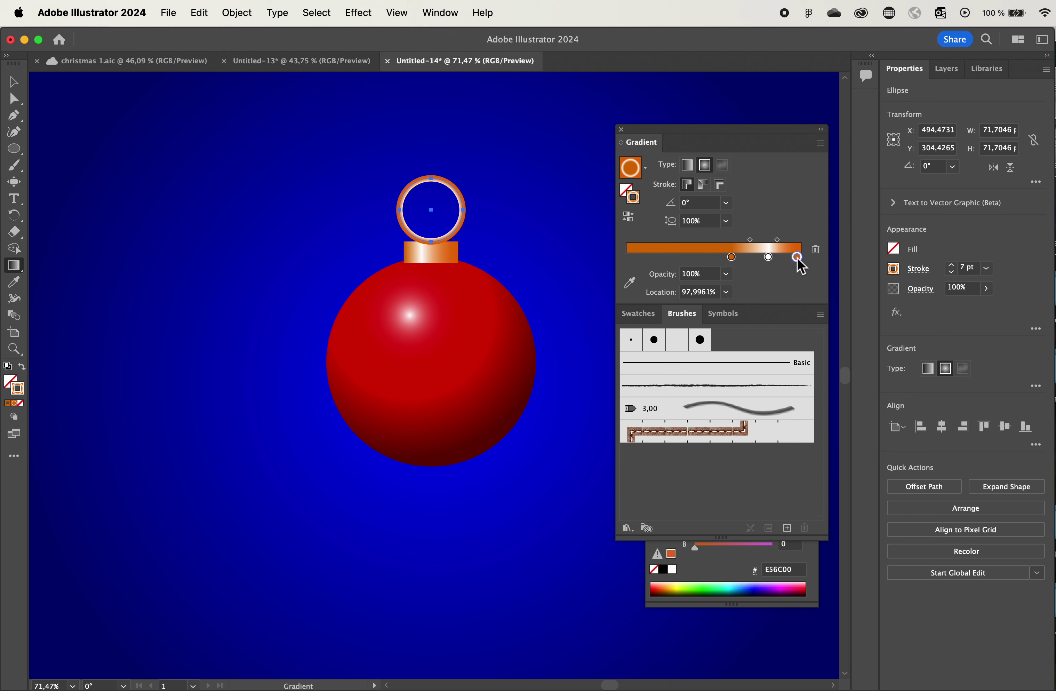
{"action": "mouse_move", "coordinate": [769, 257]}
{"action": "left_mouse_down"}
{"action": "mouse_move", "coordinate": [783, 258]}
{"action": "mouse_move", "coordinate": [735, 258]}
{"action": "mouse_move", "coordinate": [785, 257]}
{"action": "mouse_move", "coordinate": [777, 261]}
{"action": "left_mouse_up"}
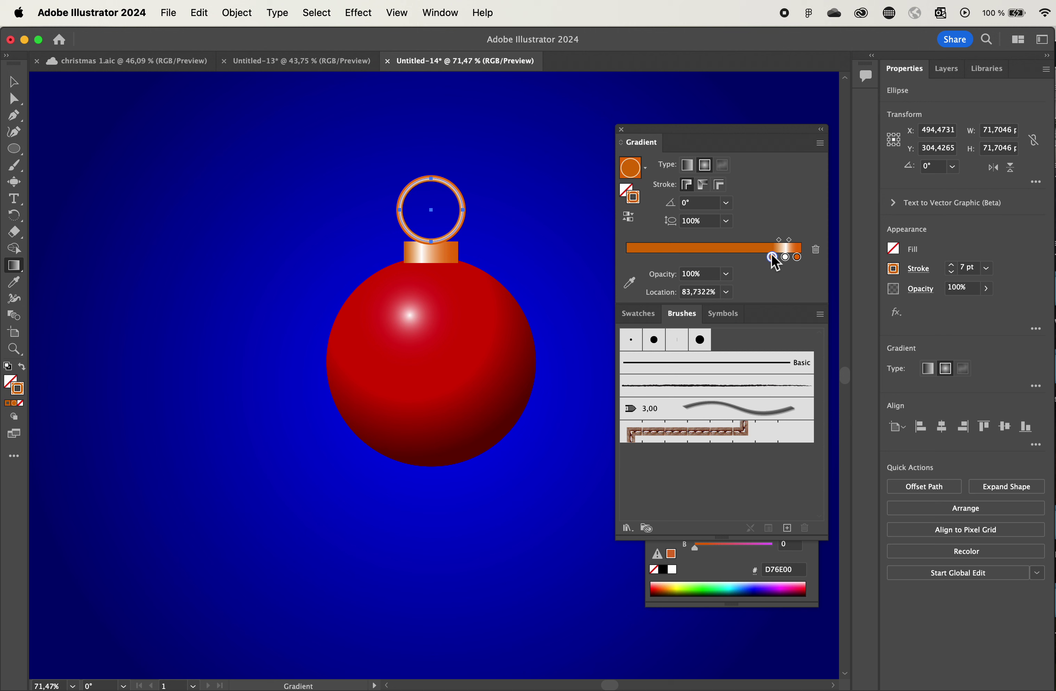
{"action": "left_click", "coordinate": [15, 82]}
{"action": "left_click", "coordinate": [154, 207]}
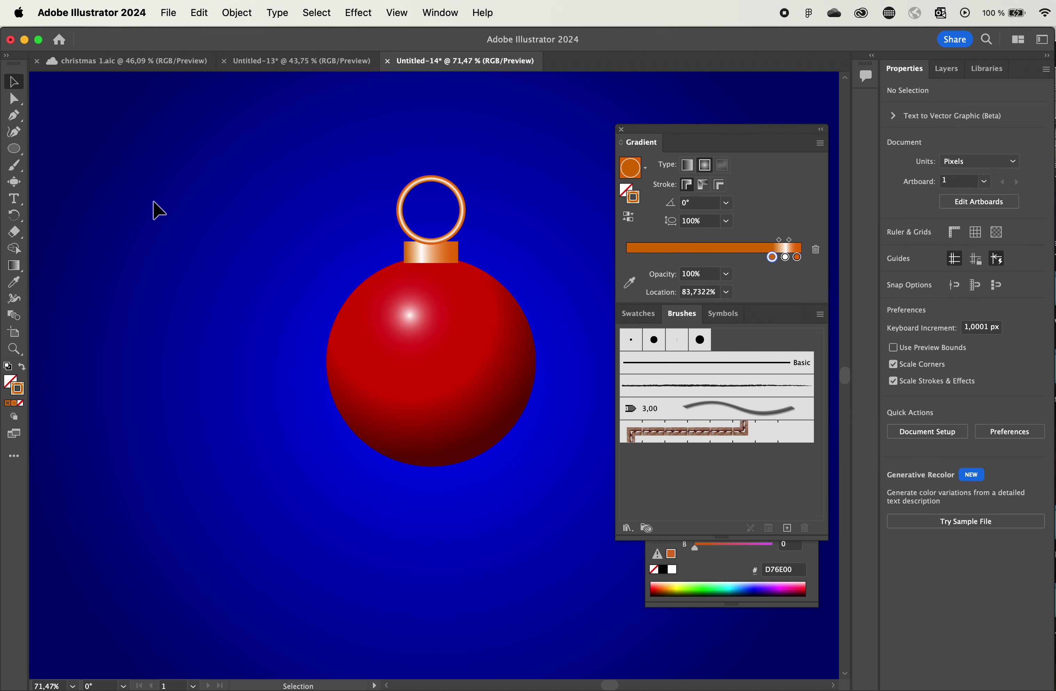
{"action": "left_click", "coordinate": [621, 131]}
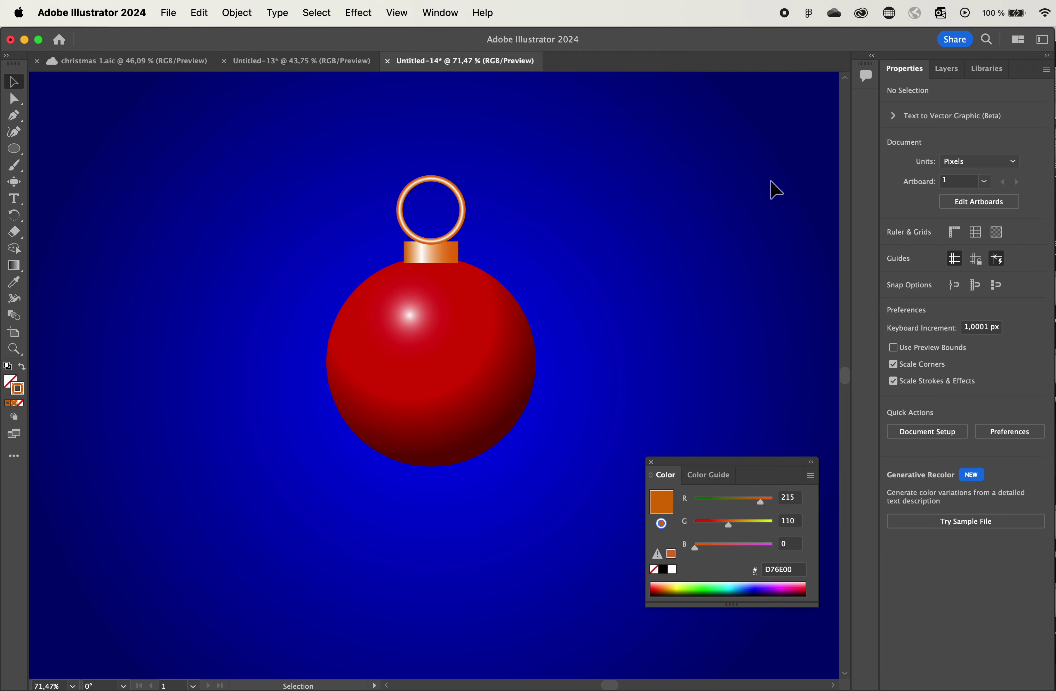
Step: Reorder the objects in Layer 1 so the red ball is frontmost, with the cap behind it and the ring behind the cap
{"action": "left_click", "coordinate": [947, 73]}
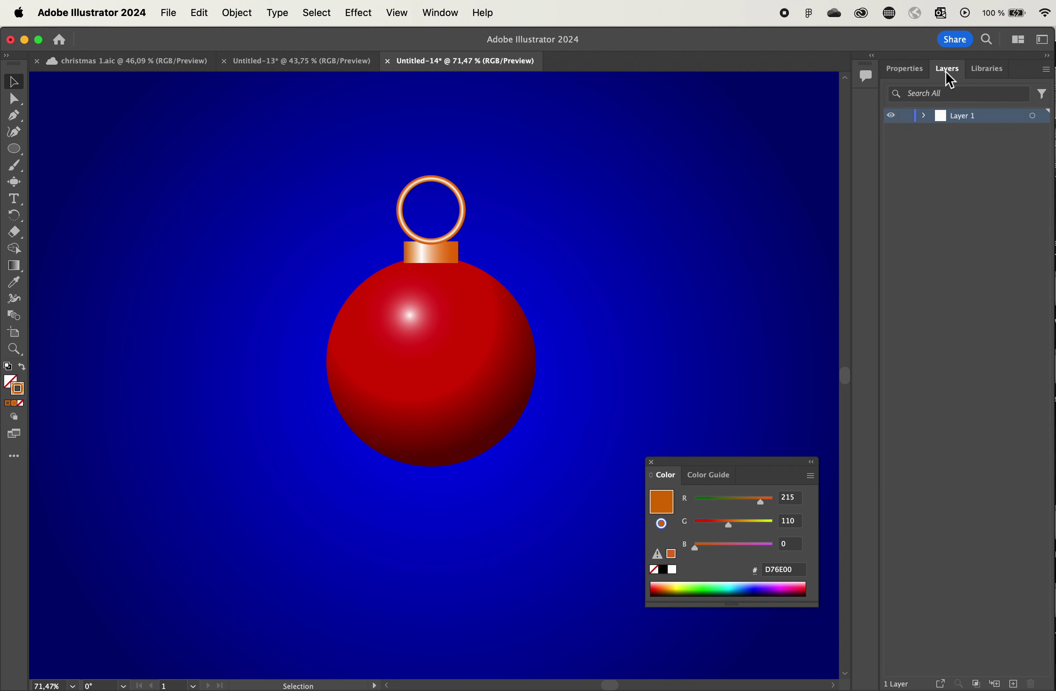
{"action": "left_click", "coordinate": [924, 117]}
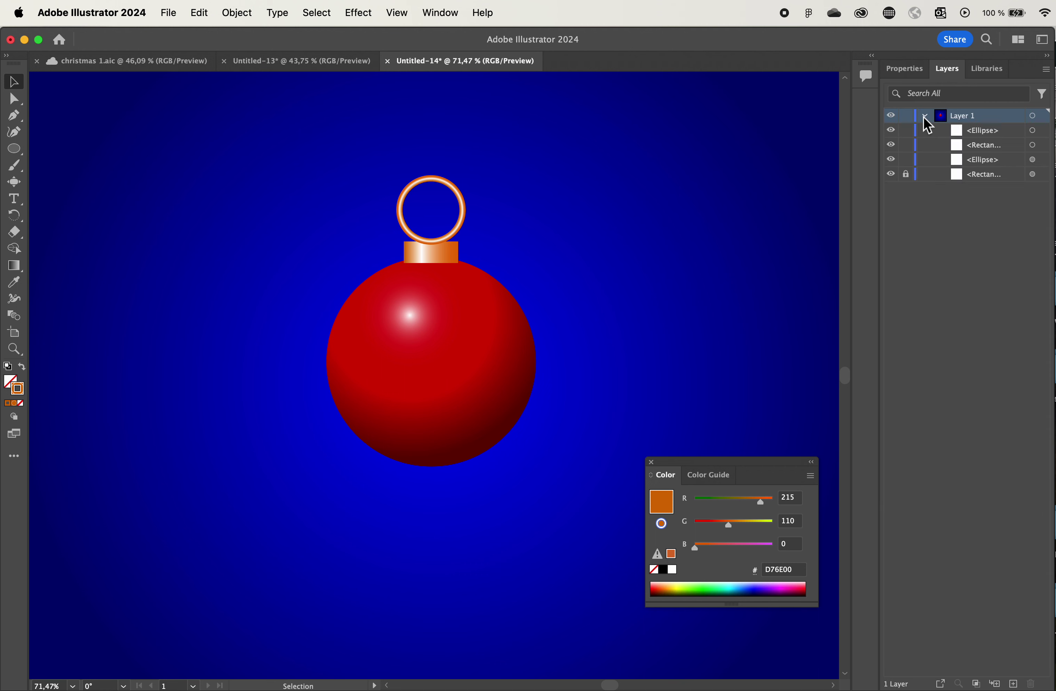
{"action": "left_click", "coordinate": [993, 132]}
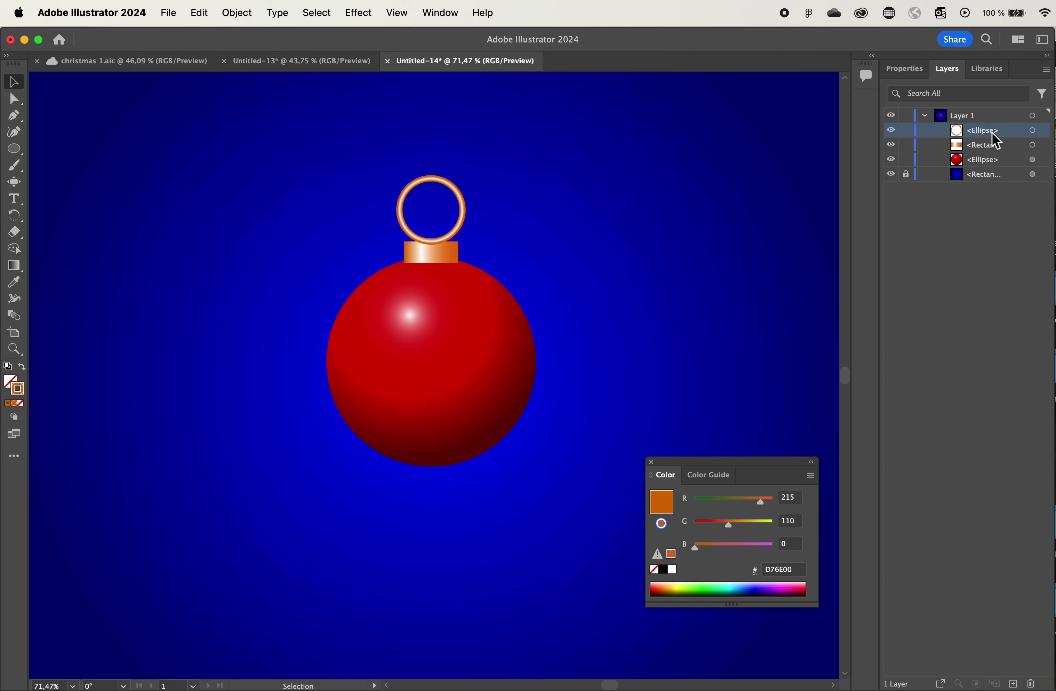
{"action": "left_click_drag", "start_coordinate": [988, 140], "coordinate": [986, 162]}
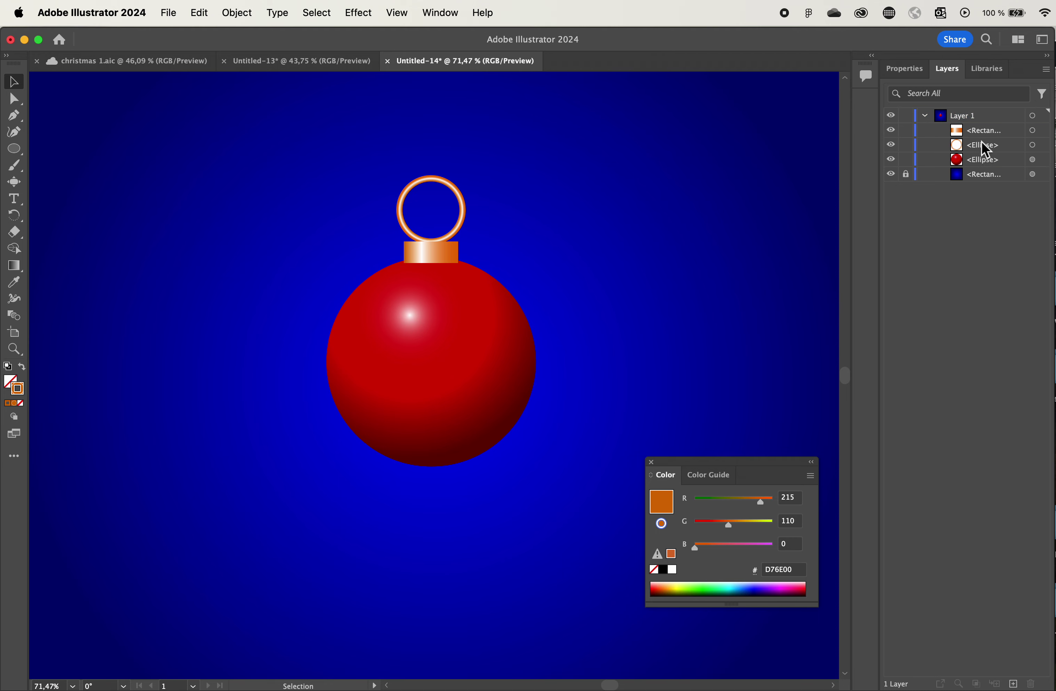
{"action": "left_click_drag", "start_coordinate": [982, 162], "coordinate": [983, 128]}
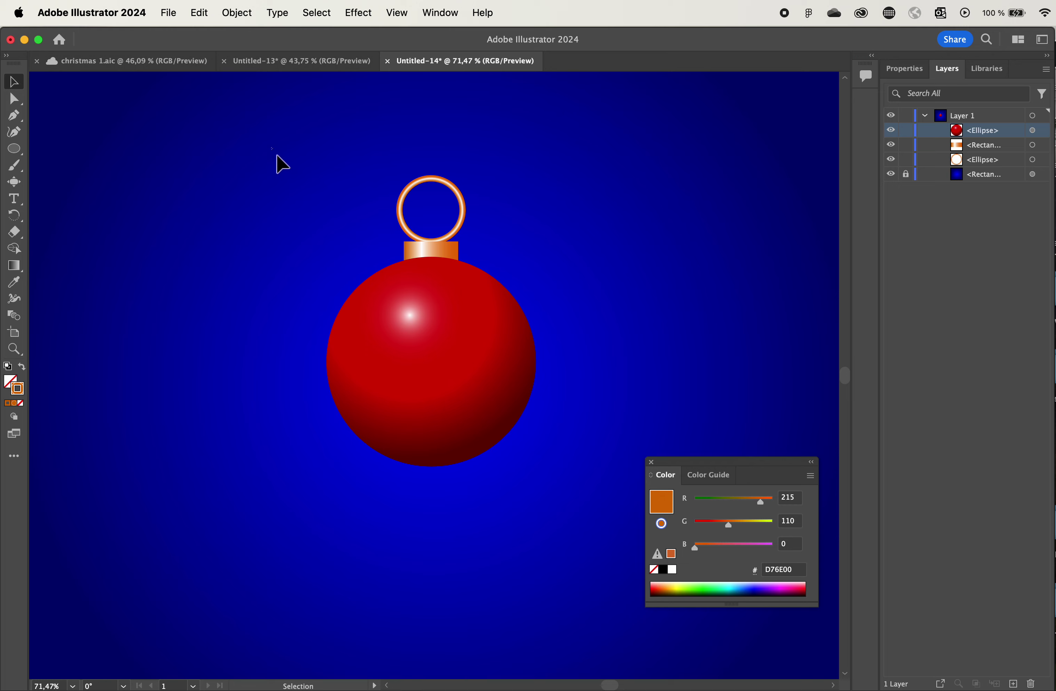
Step: Group the ball, cap and ring into one ornament and duplicate it to form a horizontal row of three across the upper artboard
{"action": "left_click_drag", "start_coordinate": [271, 148], "coordinate": [592, 501]}
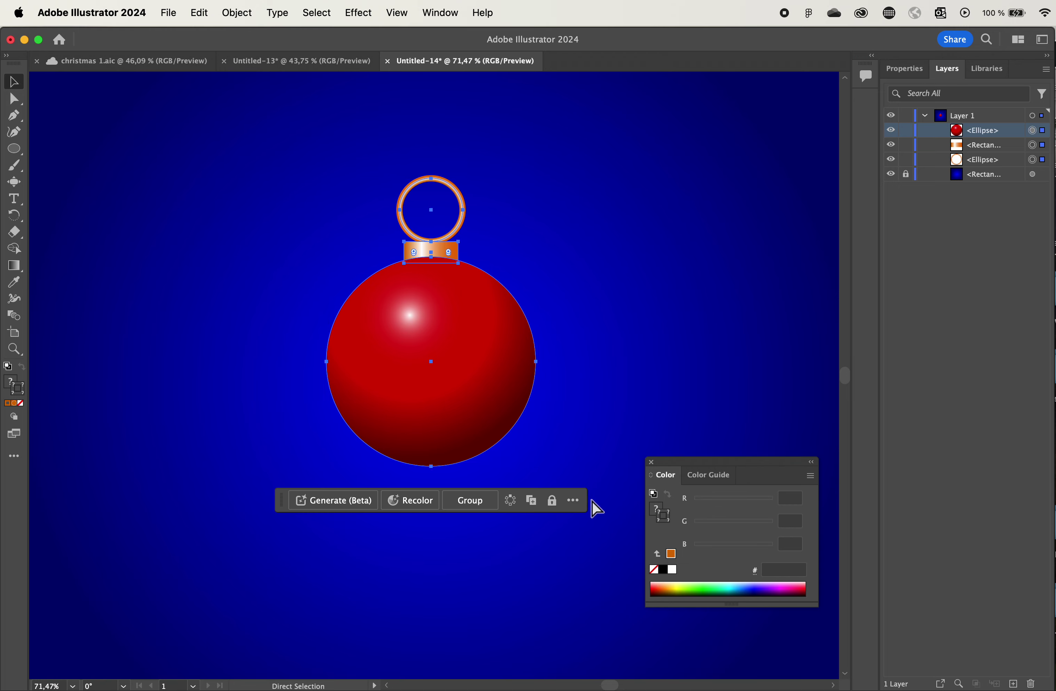
{"action": "key", "text": "super+g"}
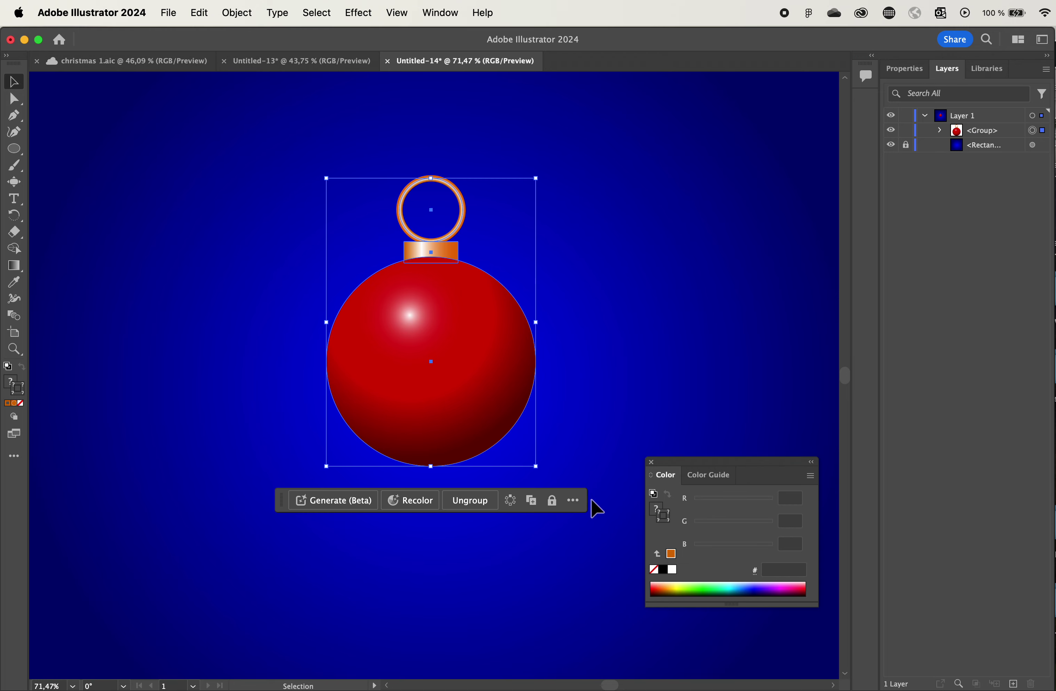
{"action": "left_click", "coordinate": [891, 131]}
{"action": "left_click", "coordinate": [891, 131]}
{"action": "left_click_drag", "start_coordinate": [478, 334], "coordinate": [757, 294]}
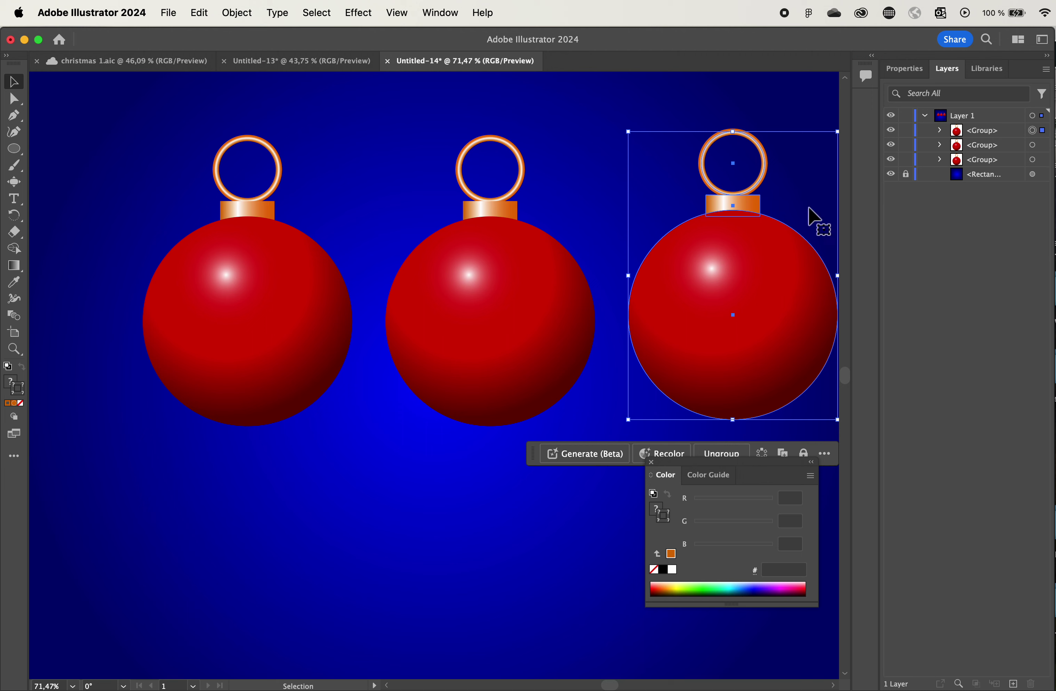